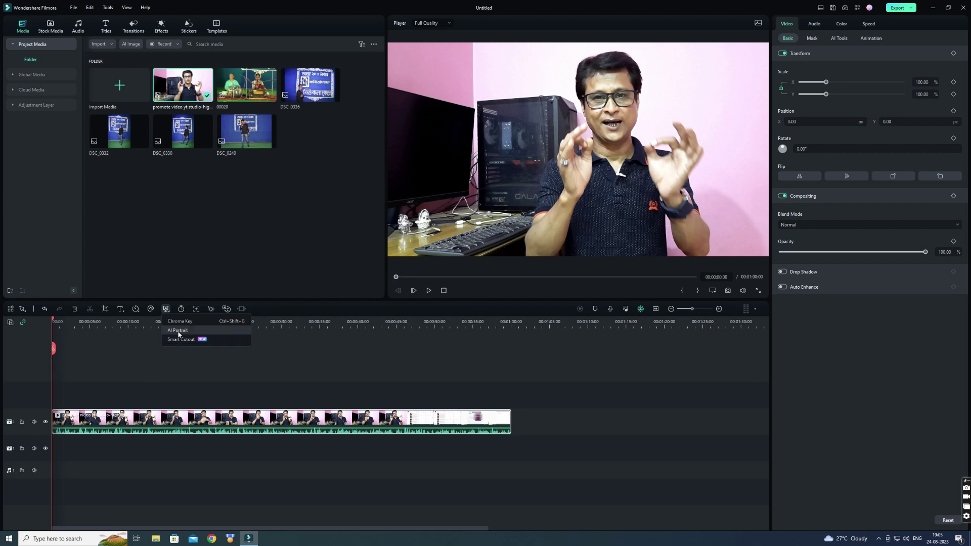
- Try AI Portrait background removal on the presenter clip, play back parts of it, and undo the effect
{"action": "left_click", "coordinate": [178, 331]}
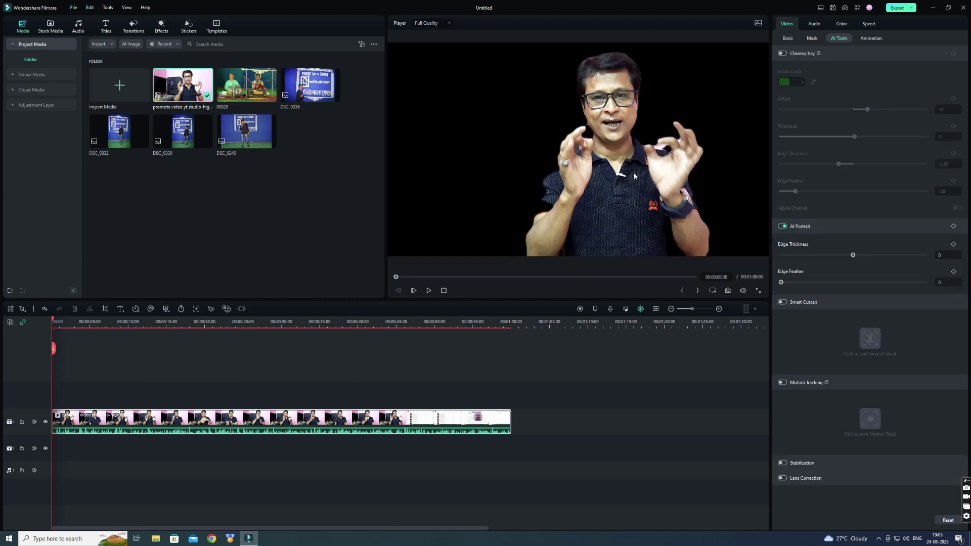
{"action": "left_click", "coordinate": [429, 291]}
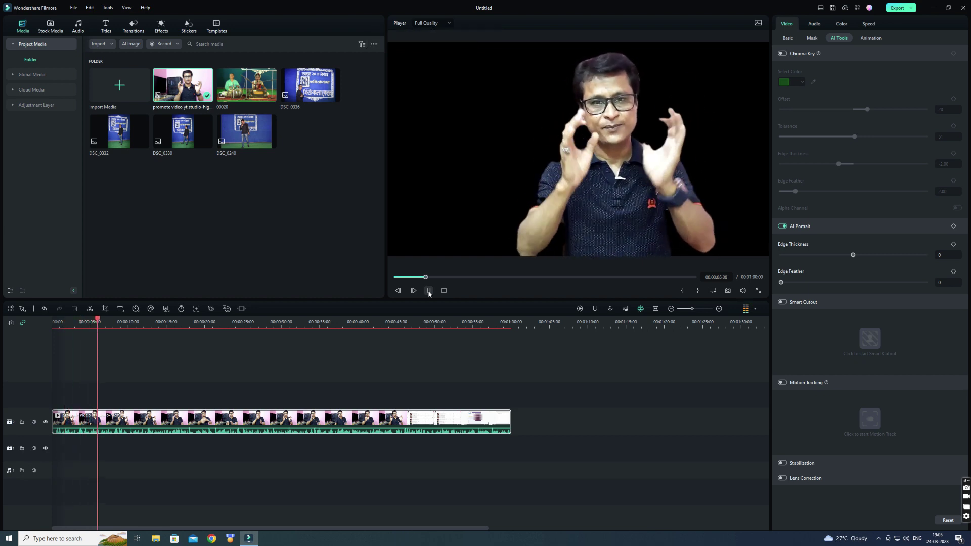
{"action": "left_click", "coordinate": [428, 291]}
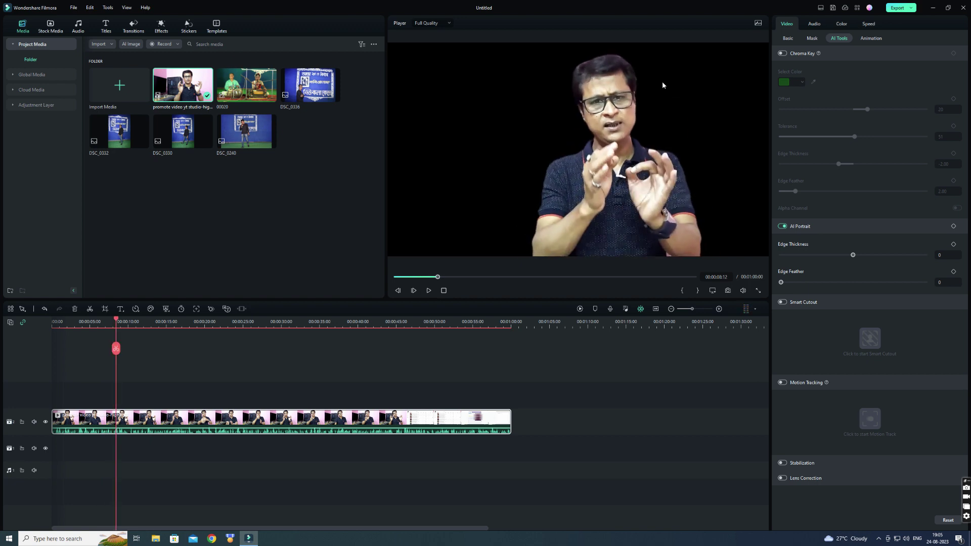
{"action": "left_click", "coordinate": [429, 291]}
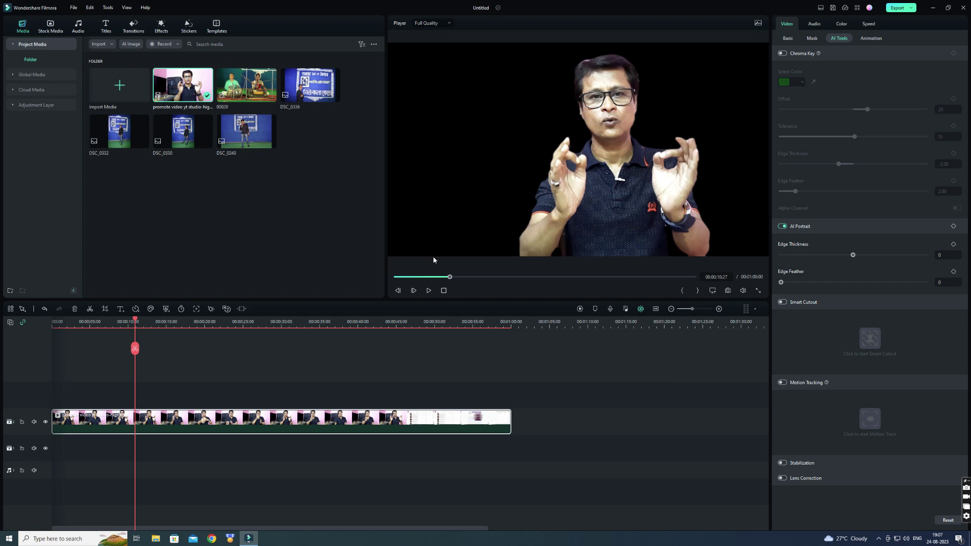
{"action": "left_click", "coordinate": [428, 291]}
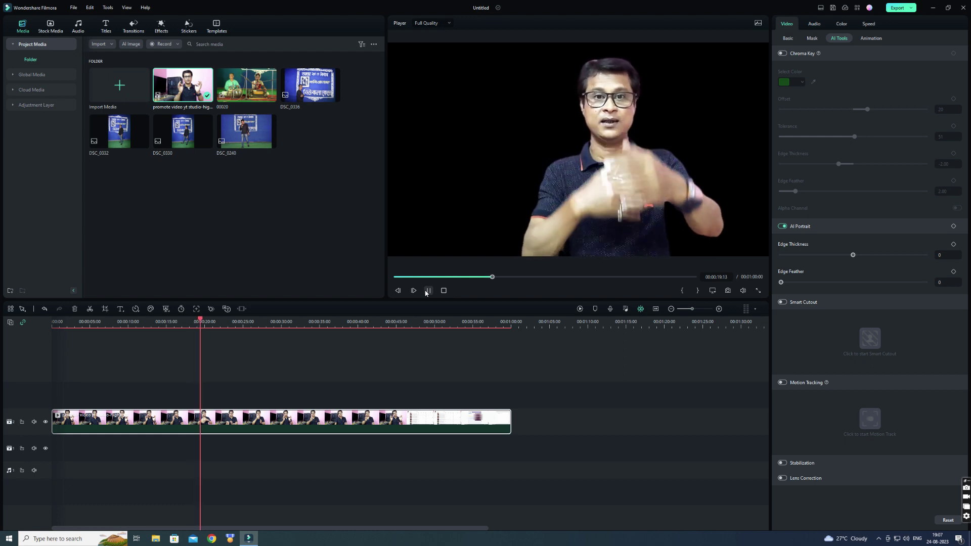
{"action": "left_click", "coordinate": [428, 291]}
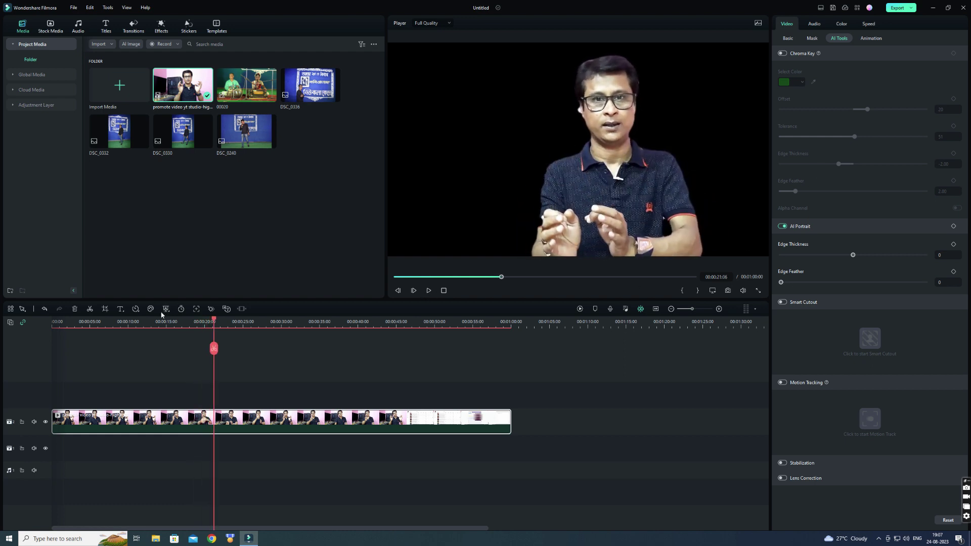
{"action": "left_click", "coordinate": [44, 309]}
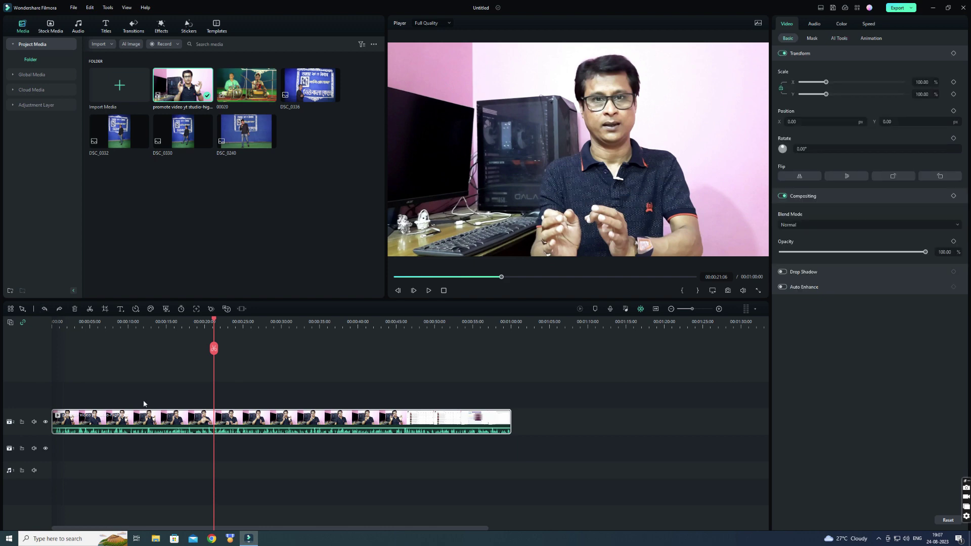
- Enable both Chroma Key and AI Portrait on the presenter clip and play back the cutout
{"action": "left_click", "coordinate": [837, 40]}
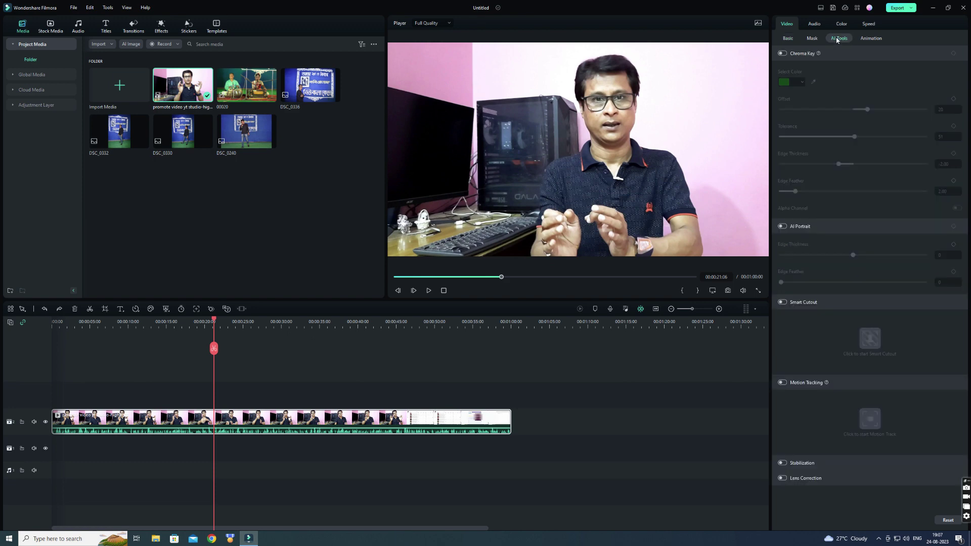
{"action": "left_click", "coordinate": [782, 54]}
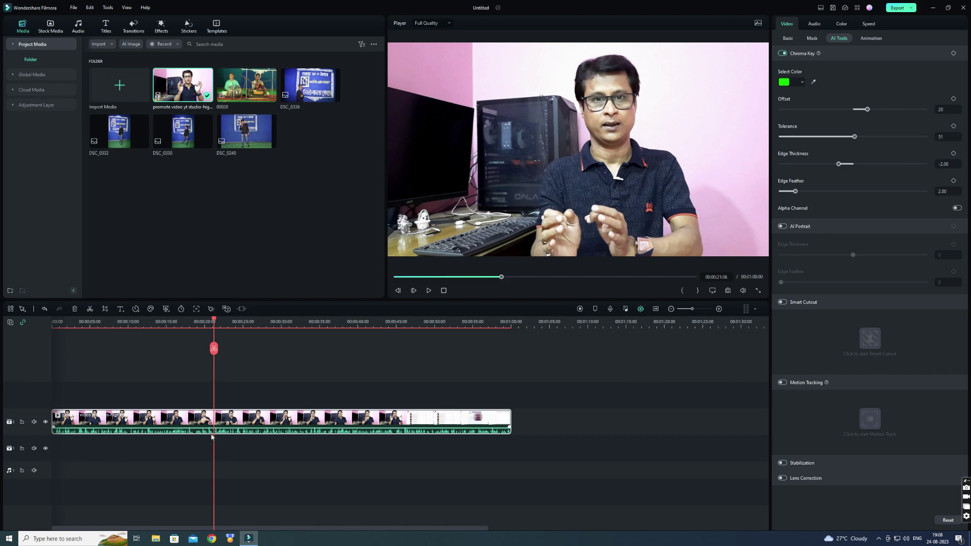
{"action": "left_click", "coordinate": [782, 227]}
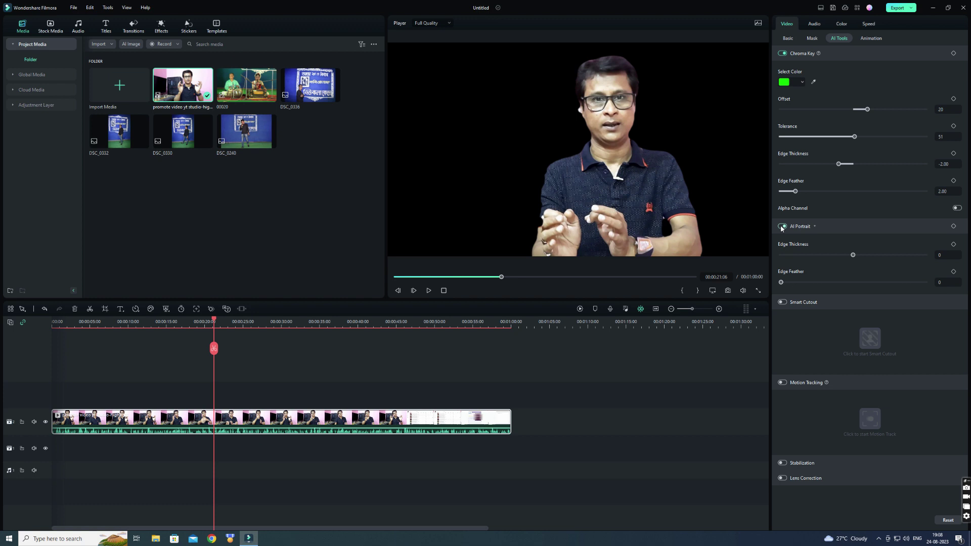
{"action": "key", "text": "space"}
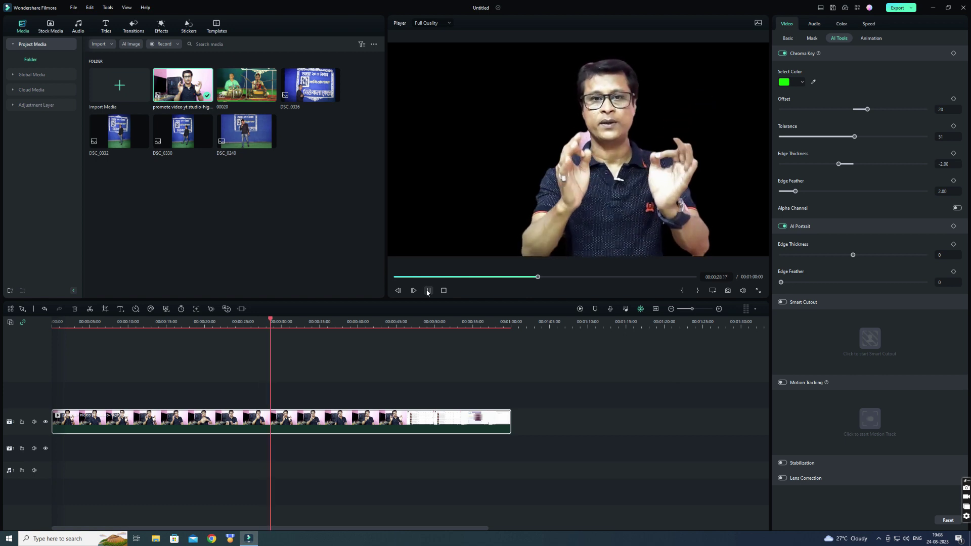
{"action": "left_click", "coordinate": [427, 292]}
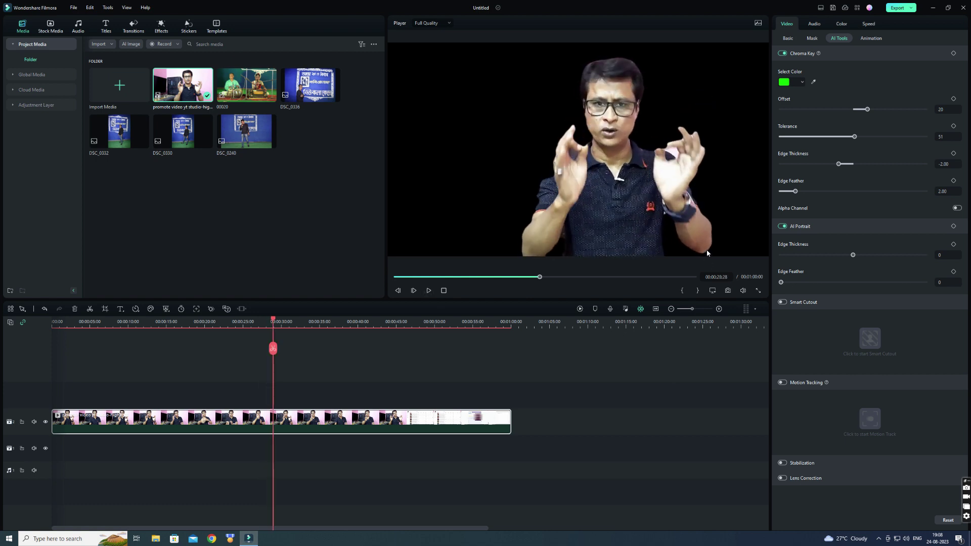
- Try an AI Portrait edge feather of 3, play back the clip, and return the feather to 0
{"action": "left_click_drag", "start_coordinate": [867, 109], "coordinate": [869, 109]}
{"action": "mouse_move", "coordinate": [853, 256]}
{"action": "left_mouse_down"}
{"action": "mouse_move", "coordinate": [870, 256]}
{"action": "mouse_move", "coordinate": [854, 261]}
{"action": "left_mouse_up"}
{"action": "left_click_drag", "start_coordinate": [782, 282], "coordinate": [802, 283]}
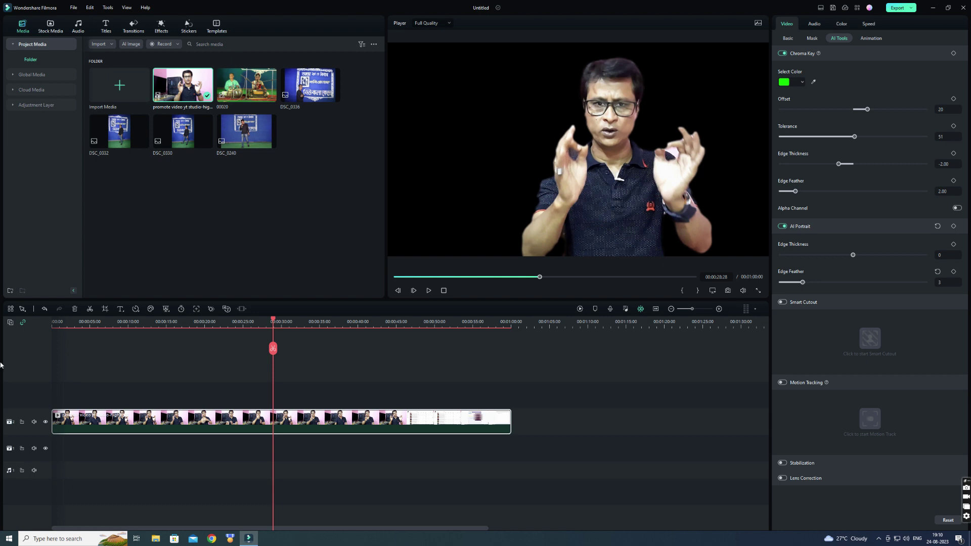
{"action": "left_click", "coordinate": [131, 324]}
{"action": "left_click", "coordinate": [429, 291]}
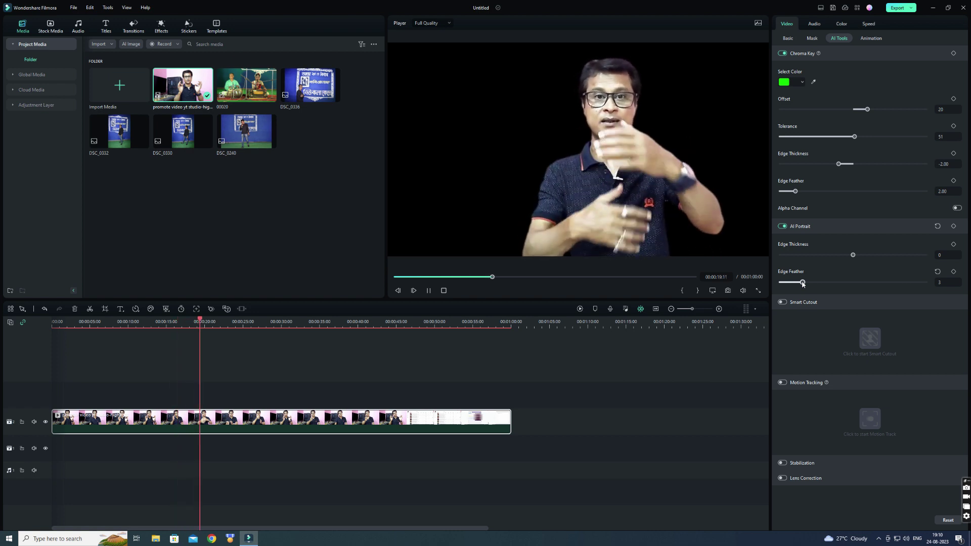
{"action": "left_click_drag", "start_coordinate": [802, 283], "coordinate": [767, 284]}
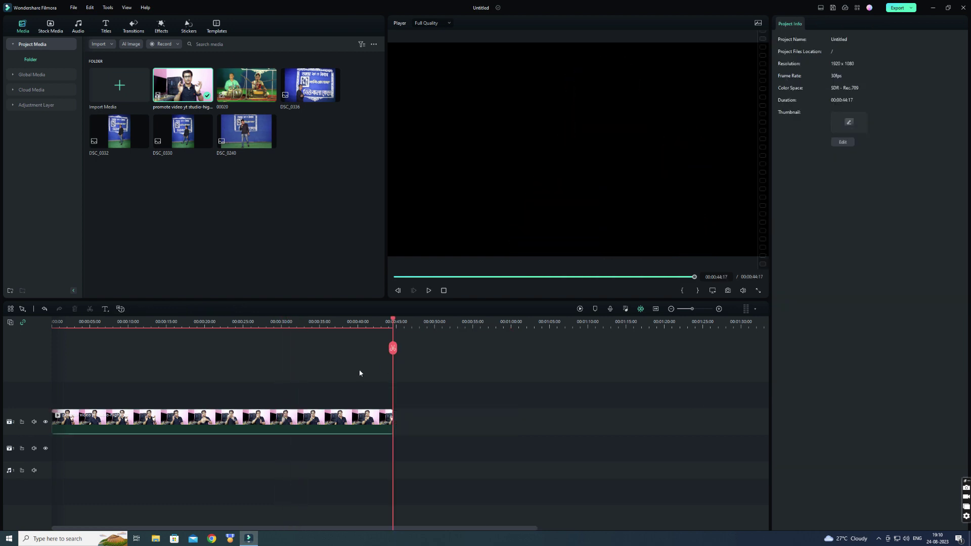
- Move the playhead to 00:00:13:21 and scale the presenter clip down into the lower-right corner of the frame
{"action": "left_click_drag", "start_coordinate": [393, 347], "coordinate": [156, 348]}
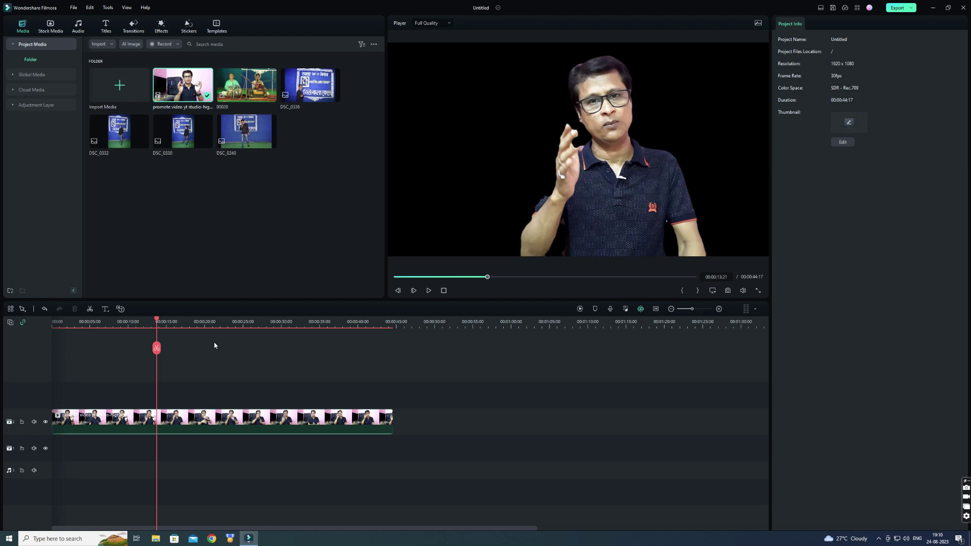
{"action": "left_click", "coordinate": [224, 419]}
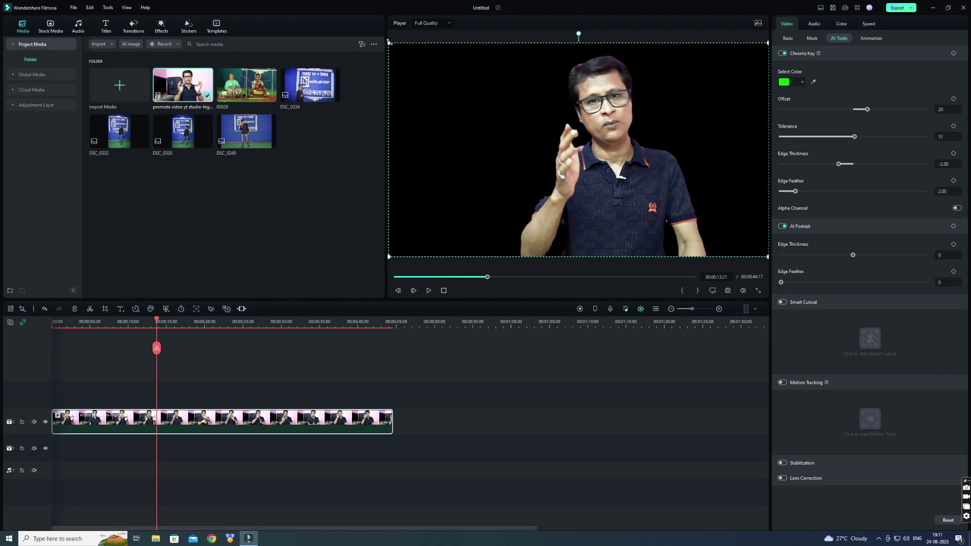
{"action": "left_click_drag", "start_coordinate": [389, 44], "coordinate": [722, 230]}
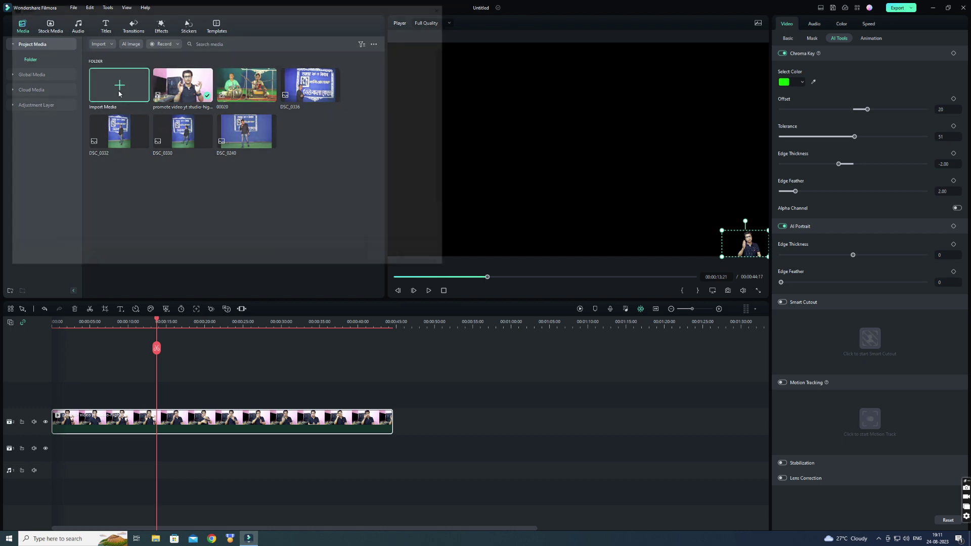
- Place the Pexels sunset meadow stock video on the track below the presenter and trim the presenter clip to its length
{"action": "left_click", "coordinate": [51, 27]}
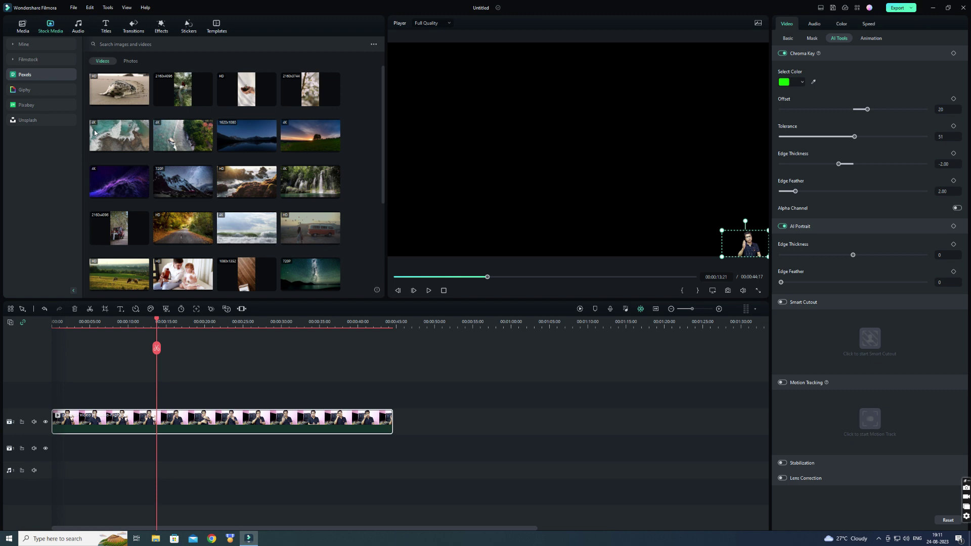
{"action": "left_click", "coordinate": [310, 135]}
{"action": "left_click_drag", "start_coordinate": [310, 135], "coordinate": [56, 456]}
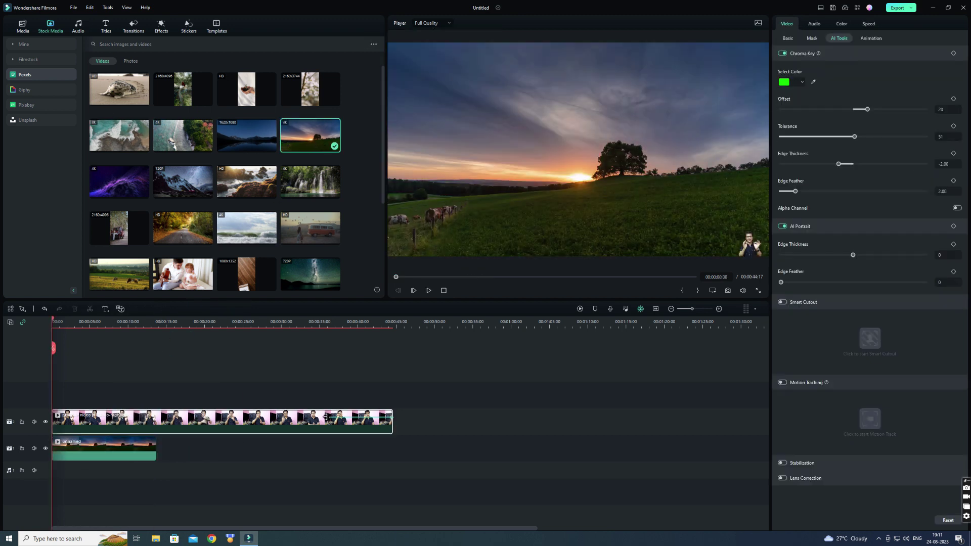
{"action": "left_click_drag", "start_coordinate": [392, 422], "coordinate": [156, 421]}
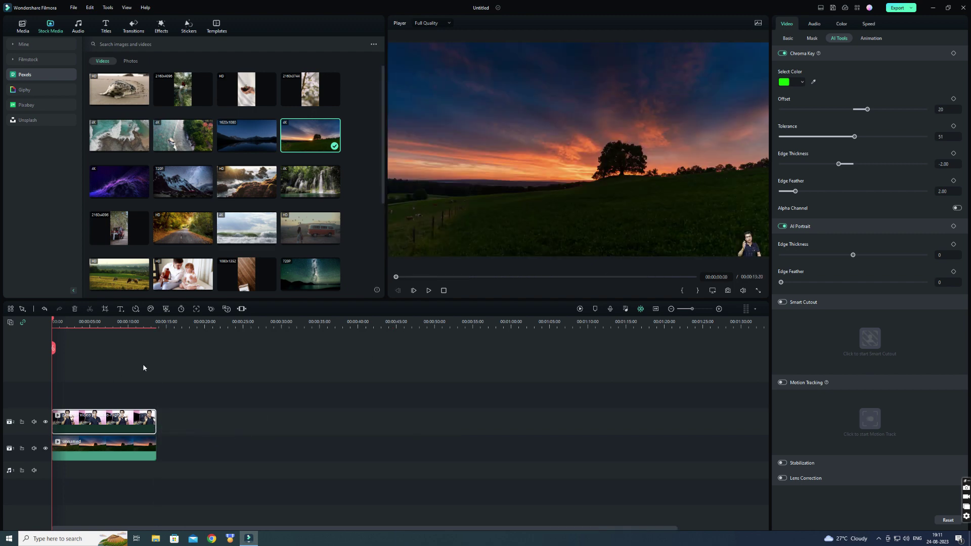
- Enlarge the presenter in the lower-right corner of the frame to about a third of its width and play back the composite
{"action": "left_click", "coordinate": [428, 290]}
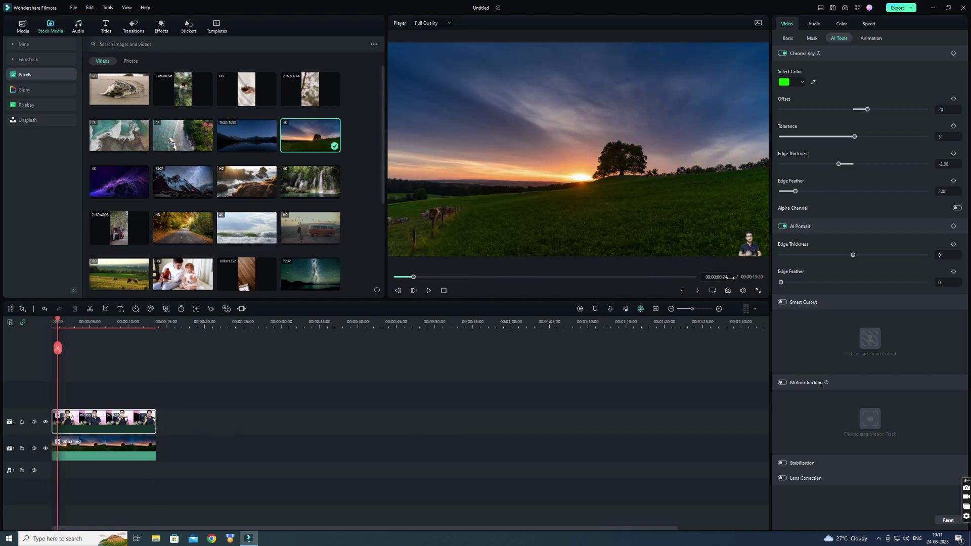
{"action": "left_click", "coordinate": [753, 245]}
{"action": "left_click_drag", "start_coordinate": [725, 230], "coordinate": [660, 188]}
{"action": "left_click", "coordinate": [428, 291]}
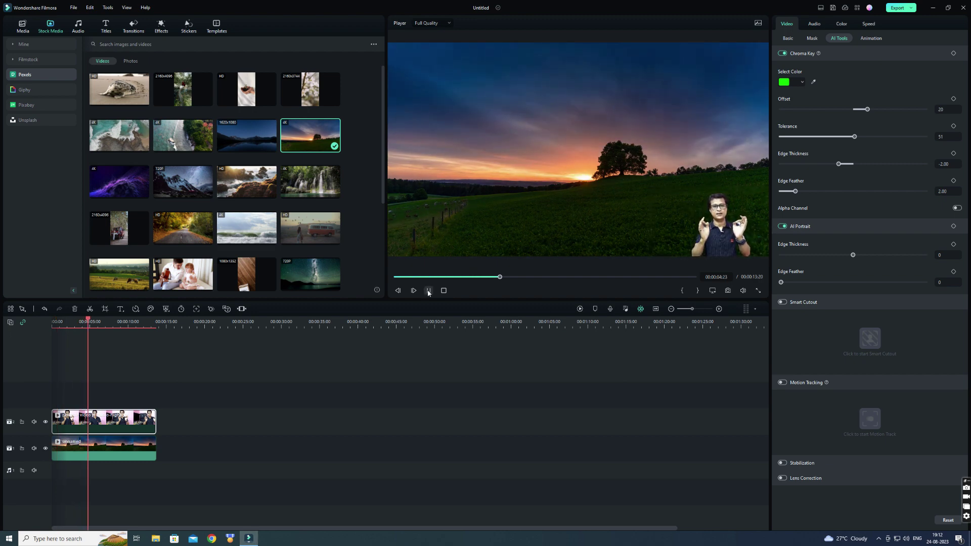
{"action": "key", "text": "space"}
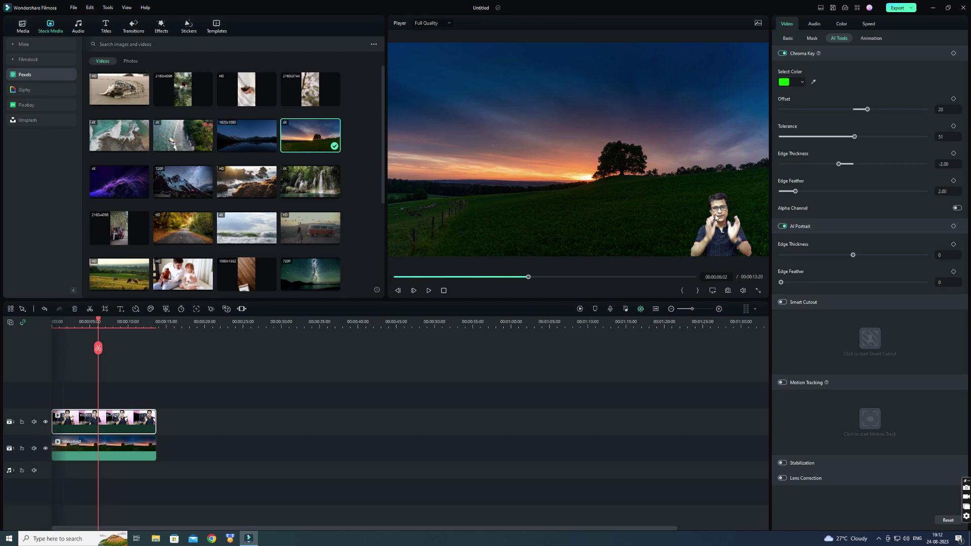
- Disable Chroma Key on the presenter clip, leaving AI Portrait enabled, and play back the composite
{"action": "left_click", "coordinate": [782, 53]}
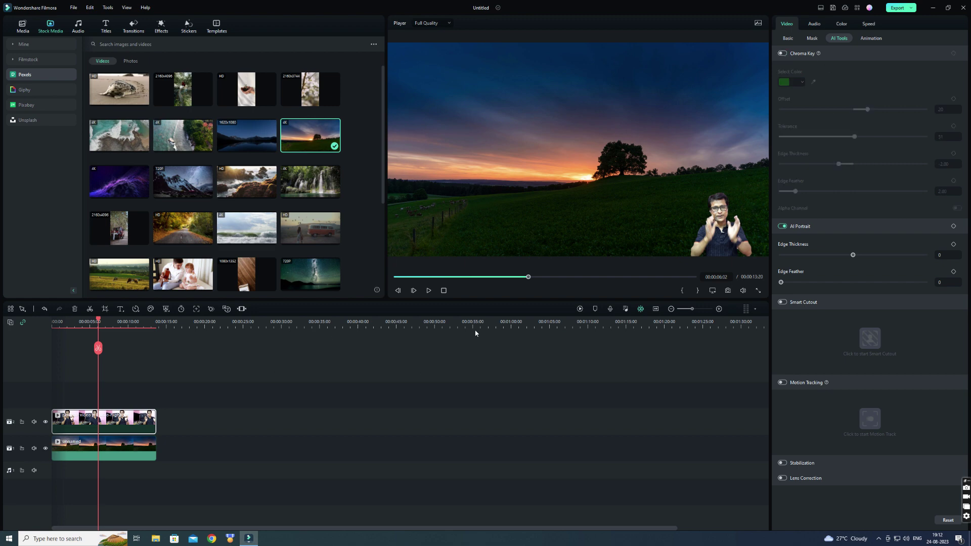
{"action": "left_click", "coordinate": [428, 290]}
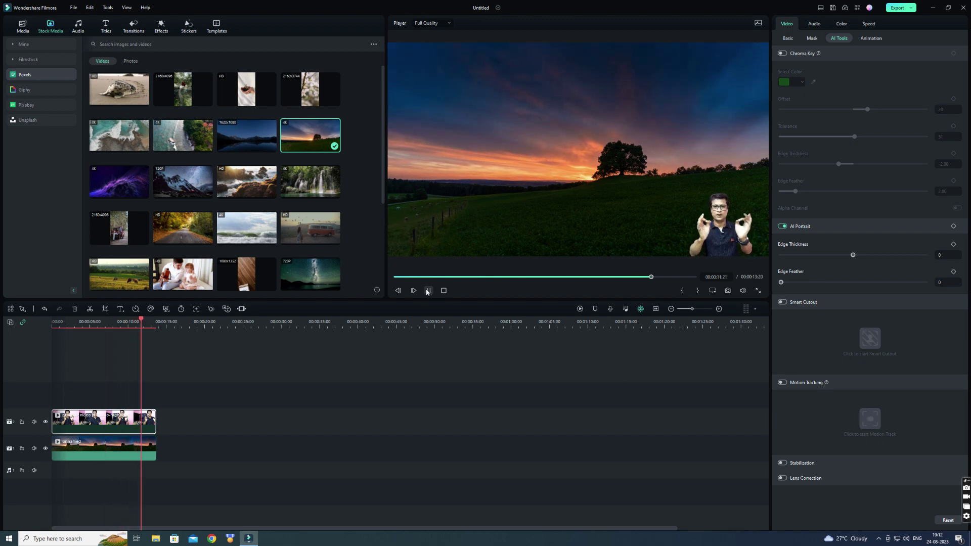
{"action": "key", "text": "space"}
- Scale the presenter up to fill the whole frame over the sunset background and play back the result
{"action": "left_click", "coordinate": [718, 223]}
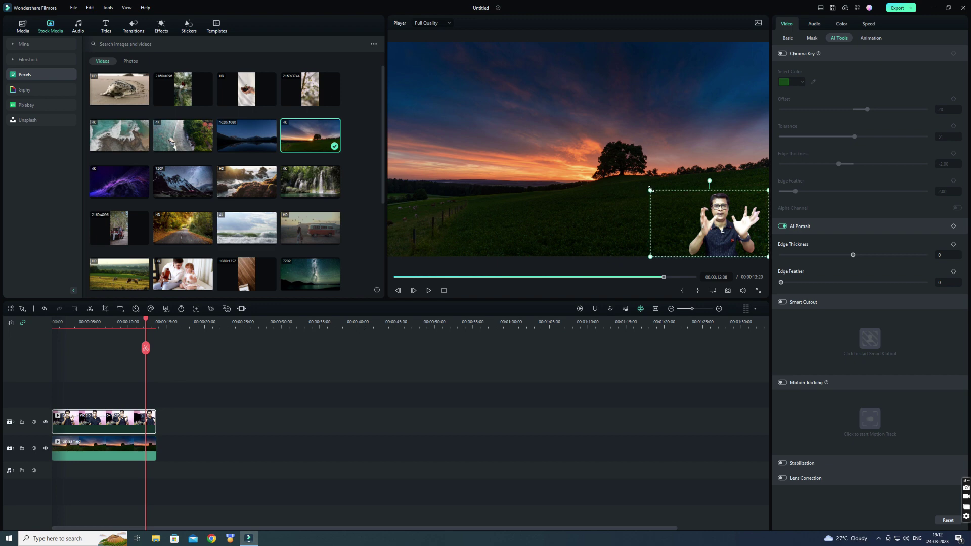
{"action": "left_click_drag", "start_coordinate": [651, 192], "coordinate": [379, 39]}
{"action": "left_click", "coordinate": [429, 290]}
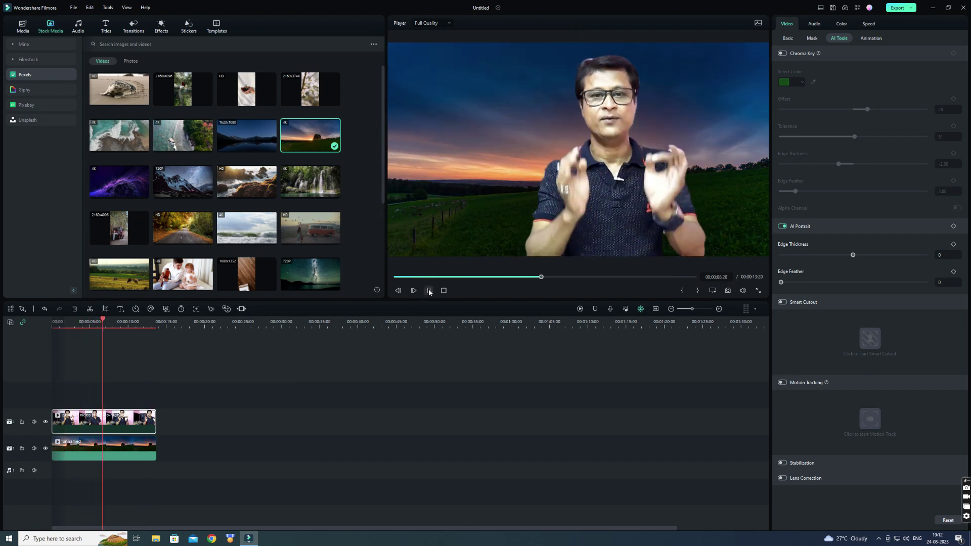
{"action": "left_click", "coordinate": [429, 290]}
- Add the project media clip 00020 to the timeline, split it at 00:00:42:16, and delete the remainder
{"action": "left_click", "coordinate": [23, 27]}
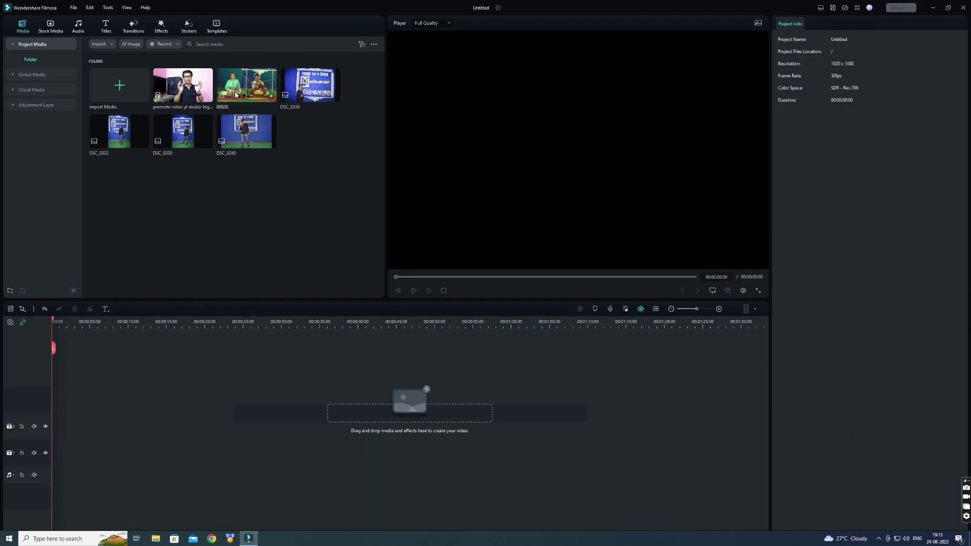
{"action": "left_click_drag", "start_coordinate": [235, 95], "coordinate": [59, 407]}
{"action": "left_click_drag", "start_coordinate": [53, 348], "coordinate": [377, 349]}
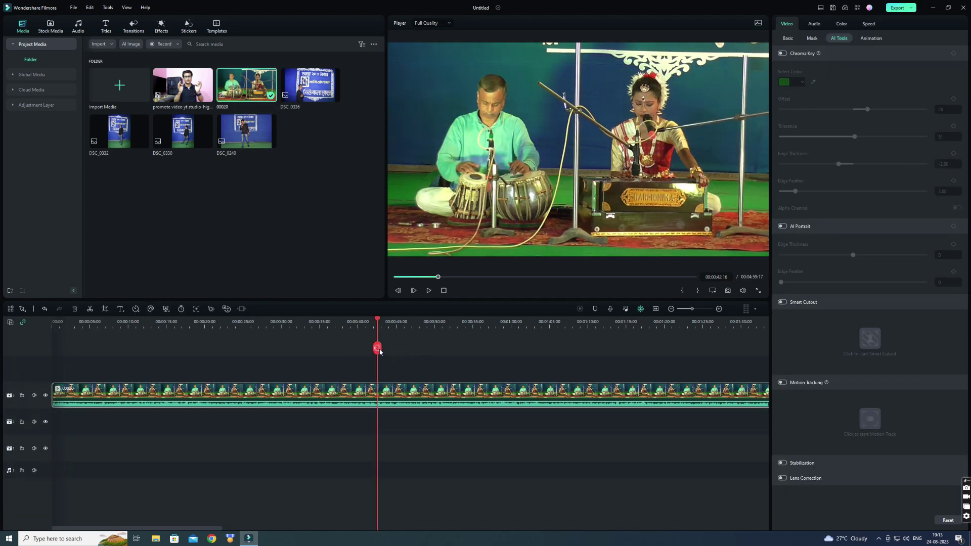
{"action": "left_click", "coordinate": [379, 349]}
{"action": "key", "text": "Delete"}
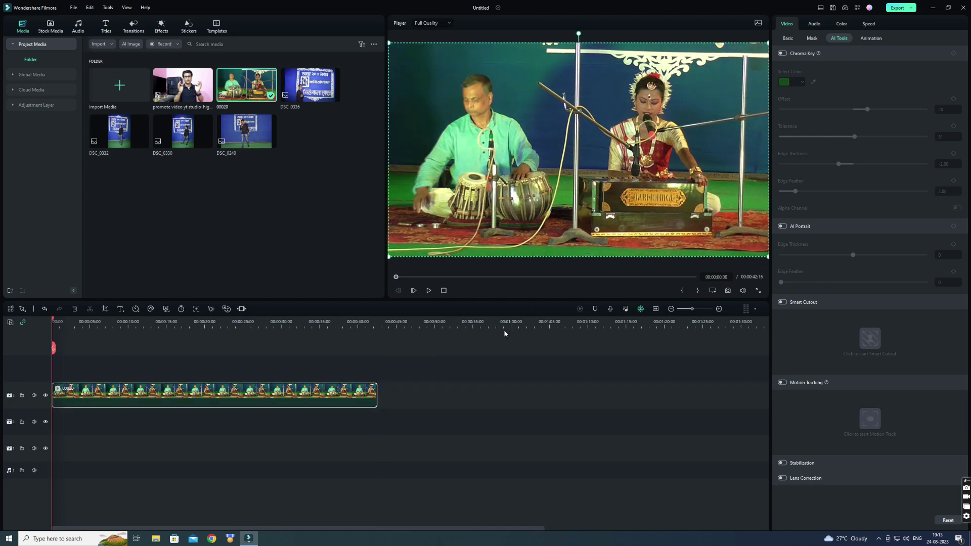
- Preview the musicians' clip, enable Chroma Key with the green key colour, and set its offset to -100
{"action": "left_click", "coordinate": [429, 290]}
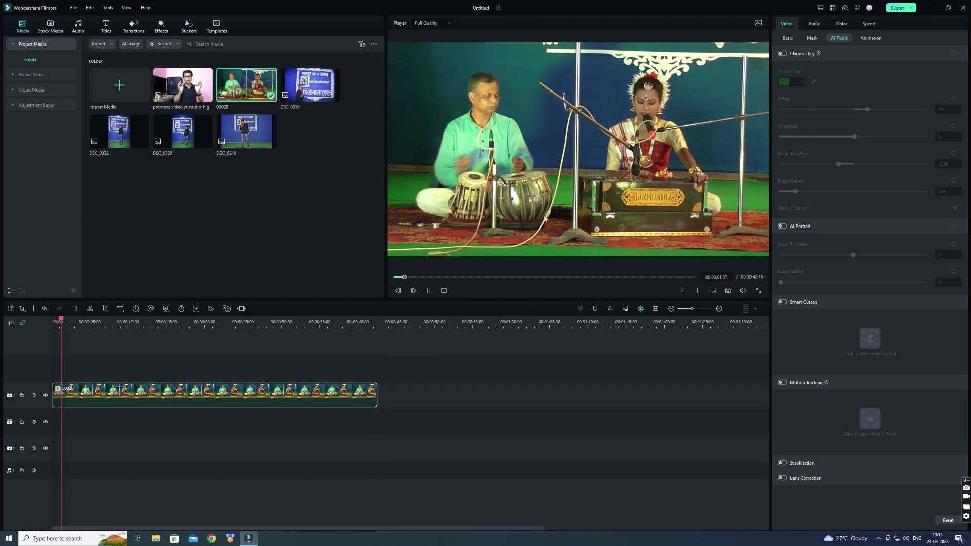
{"action": "key", "text": "space"}
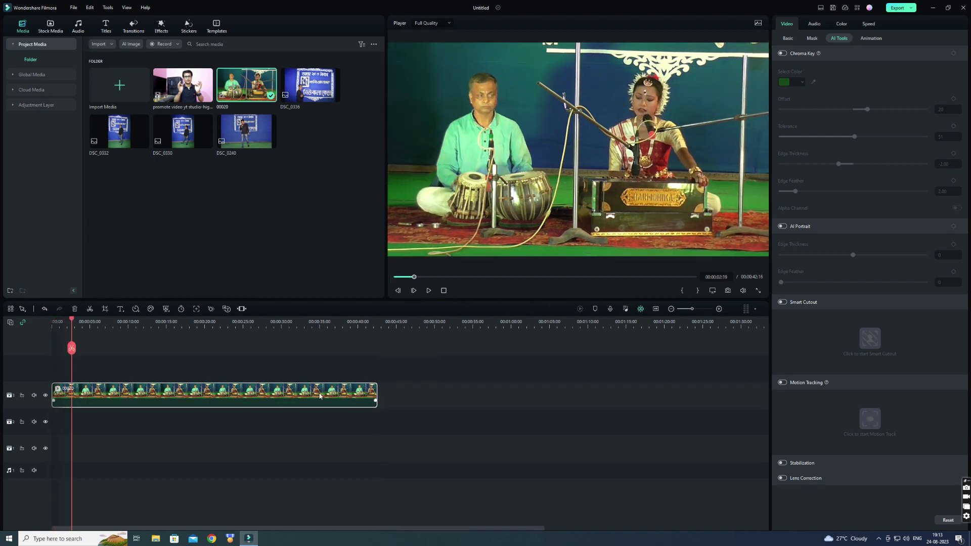
{"action": "left_click", "coordinate": [783, 53]}
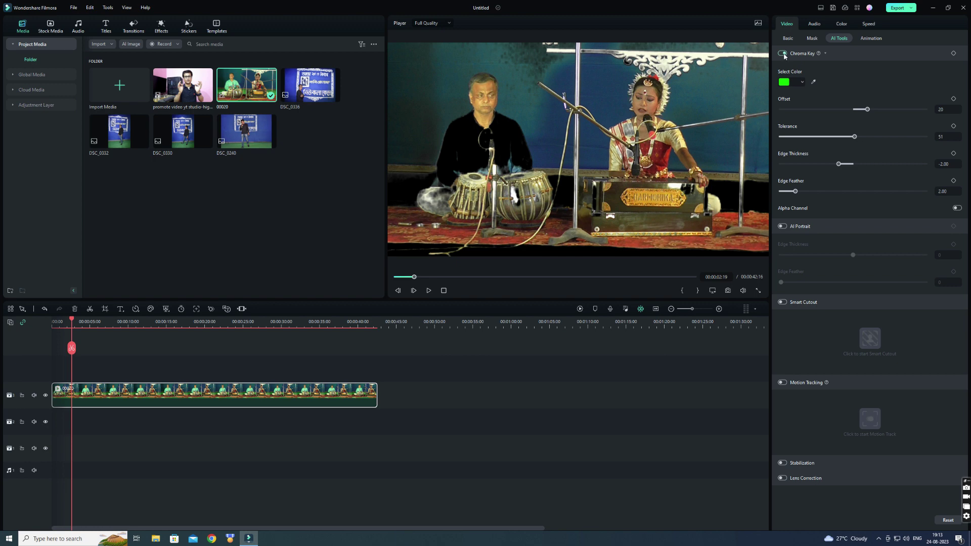
{"action": "left_click_drag", "start_coordinate": [867, 109], "coordinate": [697, 118]}
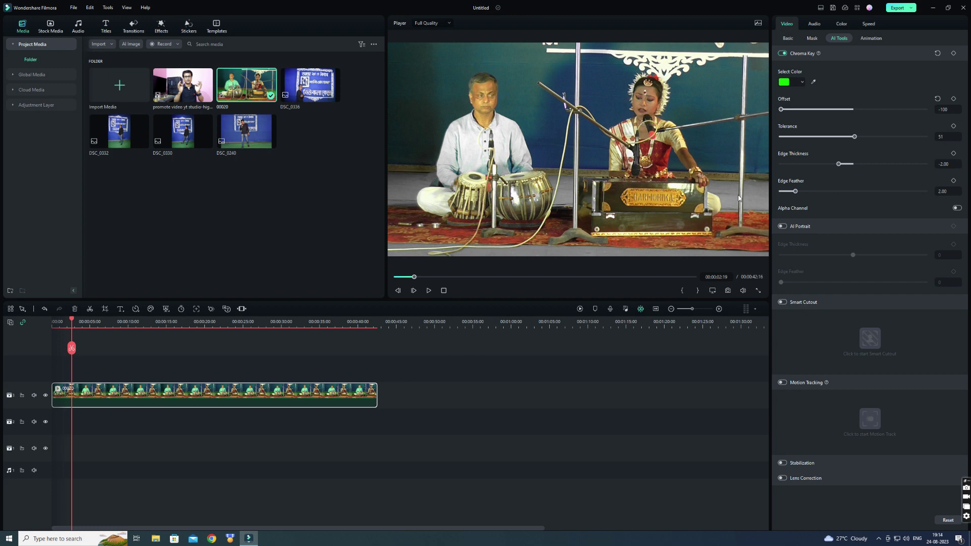
- Set the musicians clip's Chroma Key offset to -41 and play back the result
{"action": "left_click_drag", "start_coordinate": [780, 111], "coordinate": [824, 117]}
{"action": "left_click", "coordinate": [429, 291]}
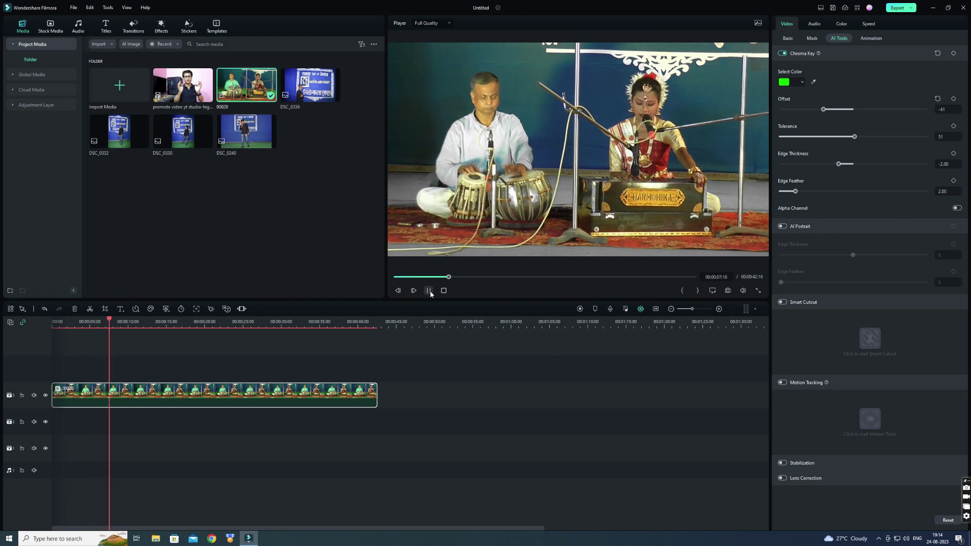
{"action": "left_click", "coordinate": [429, 292]}
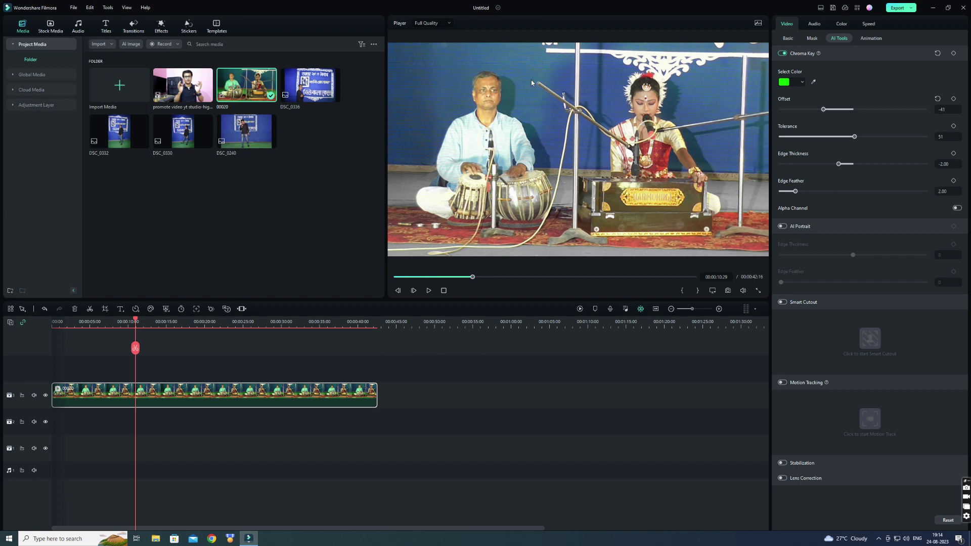
{"action": "left_click", "coordinate": [71, 322]}
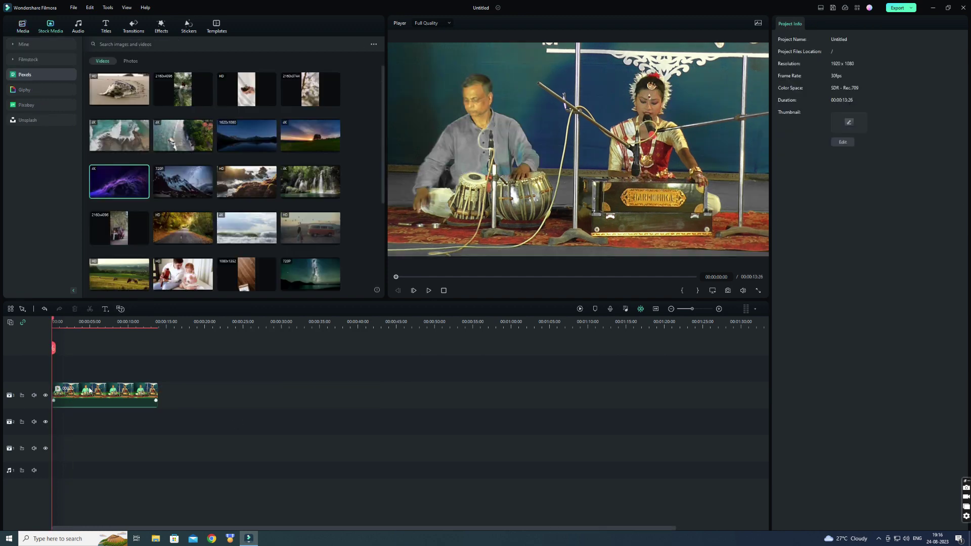
- Delete the musicians' clip from the timeline and add the project photo DSC_0240 in its place
{"action": "left_click", "coordinate": [89, 389]}
{"action": "key", "text": "Delete"}
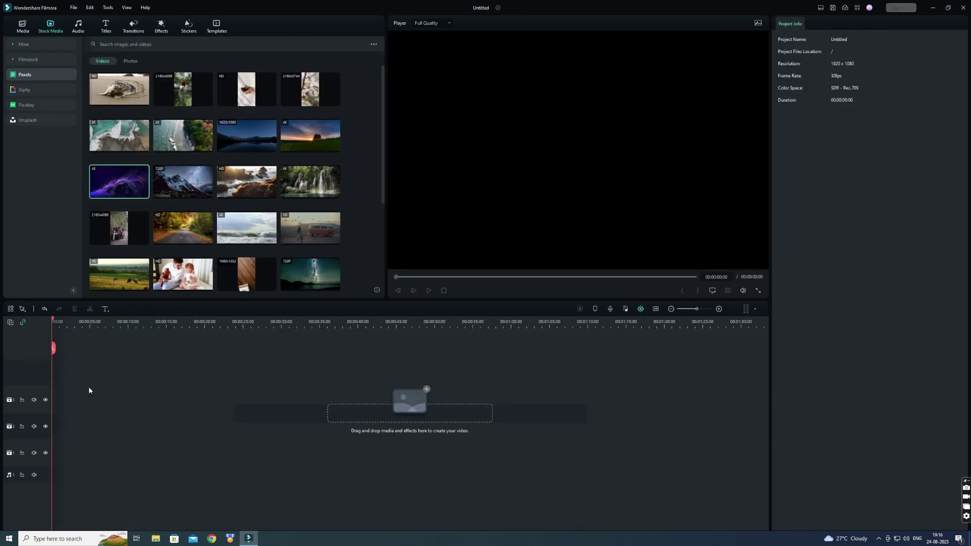
{"action": "left_click", "coordinate": [24, 32]}
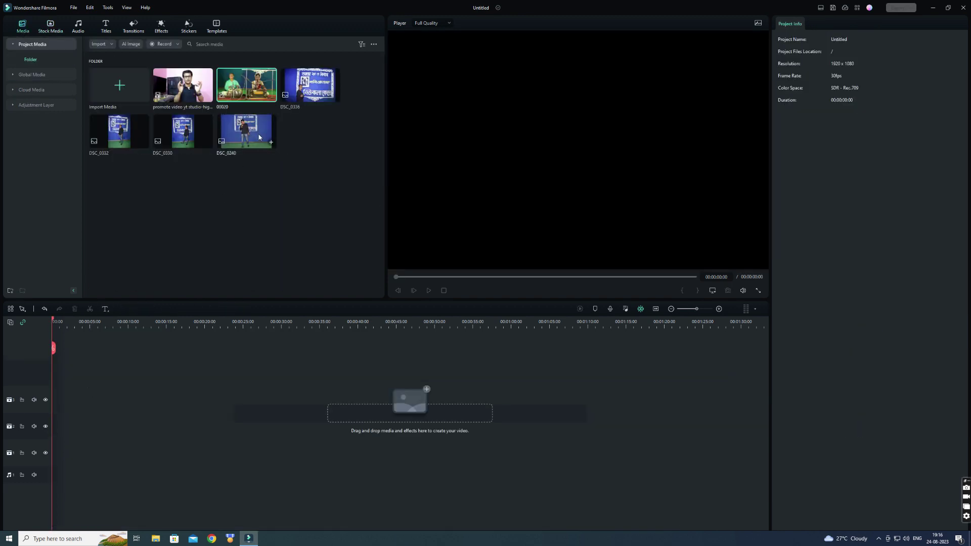
{"action": "left_click_drag", "start_coordinate": [259, 137], "coordinate": [58, 395]}
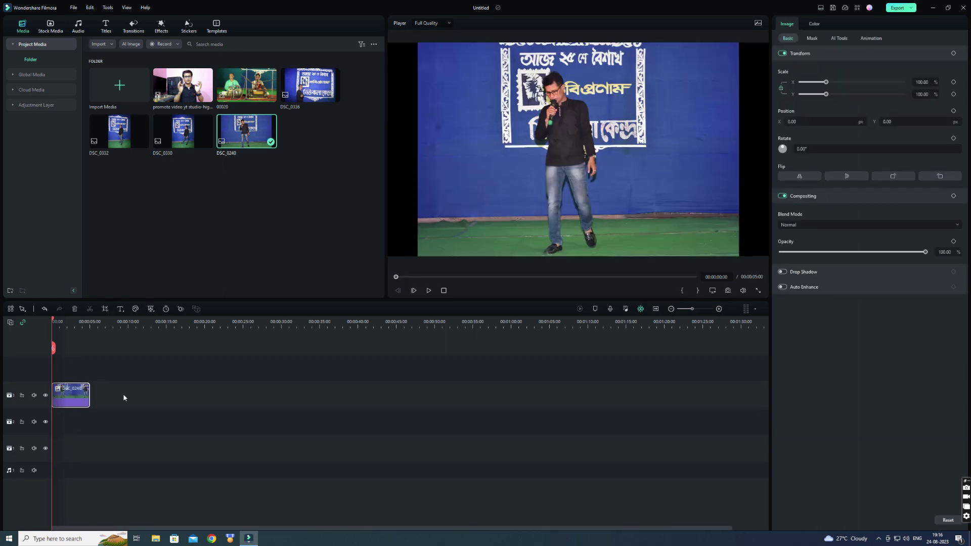
- Enable Chroma Key on the DSC_0240 photo with an offset of about -65, and turn on AI Portrait as well
{"action": "left_click", "coordinate": [839, 38]}
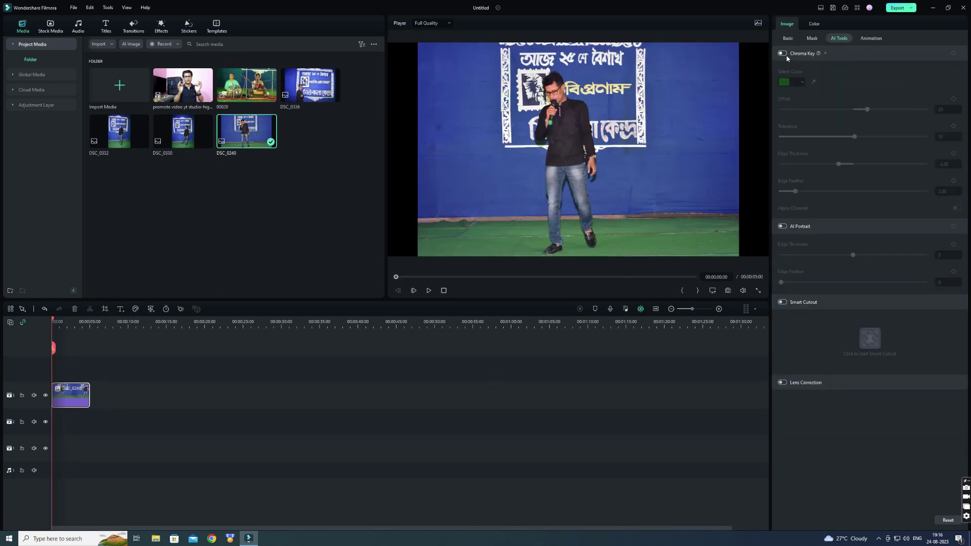
{"action": "left_click", "coordinate": [781, 53]}
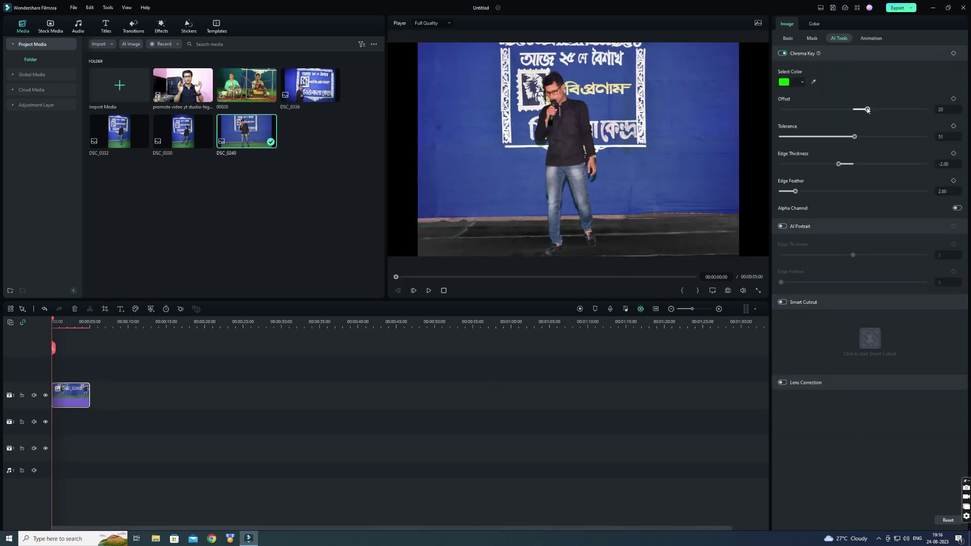
{"action": "left_click_drag", "start_coordinate": [867, 110], "coordinate": [834, 115]}
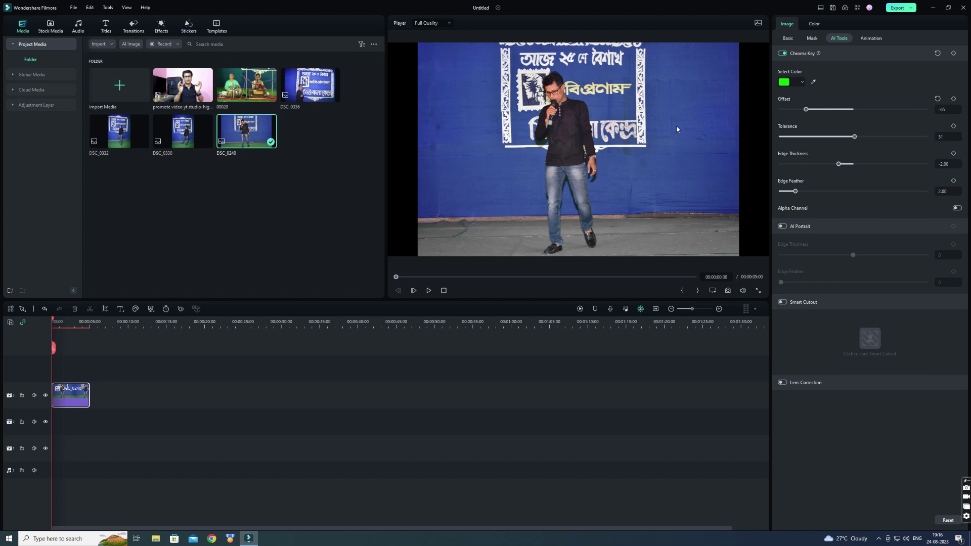
{"action": "left_click", "coordinate": [783, 227]}
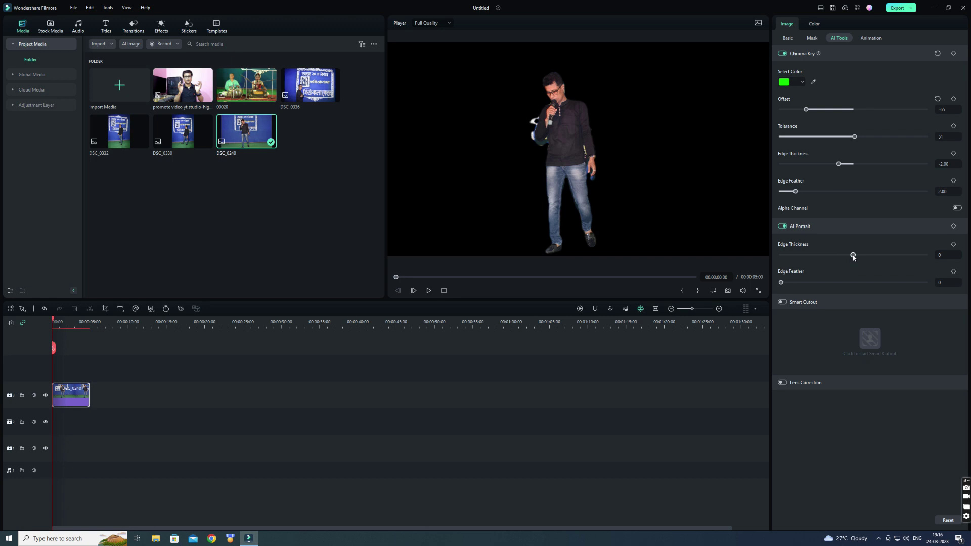
{"action": "left_click_drag", "start_coordinate": [853, 256], "coordinate": [854, 260]}
- Replace the timeline photo with DSC_0330 and enable AI Portrait on it
{"action": "key", "text": "Delete"}
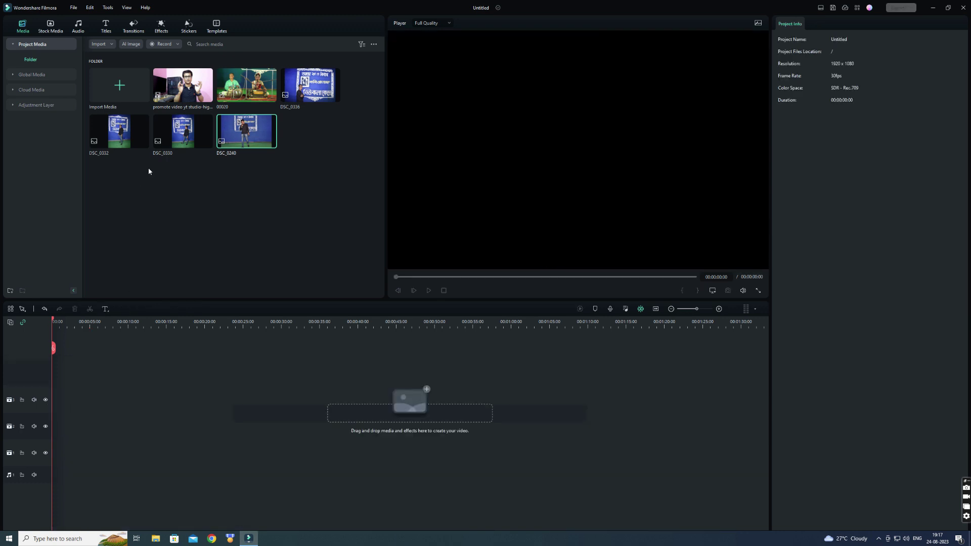
{"action": "left_click_drag", "start_coordinate": [189, 140], "coordinate": [59, 394]}
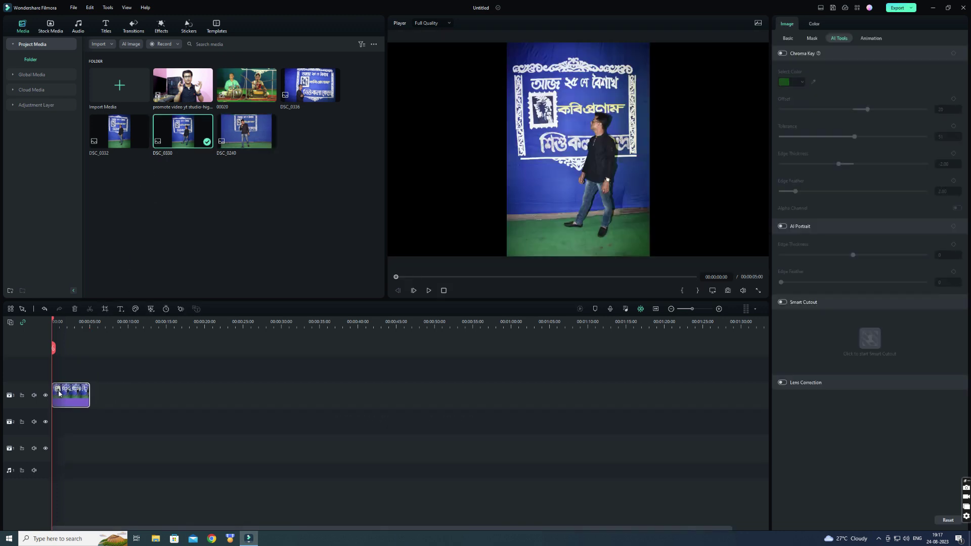
{"action": "left_click", "coordinate": [783, 226]}
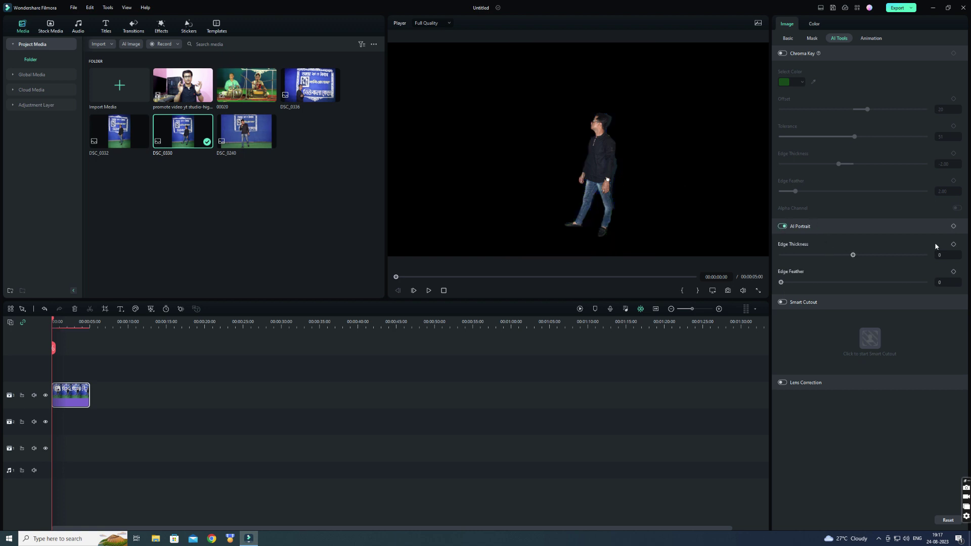
- Add the Pexels stock video of the seal on the track beneath the cut-out man and shift him across the seal's body
{"action": "left_click", "coordinate": [49, 30]}
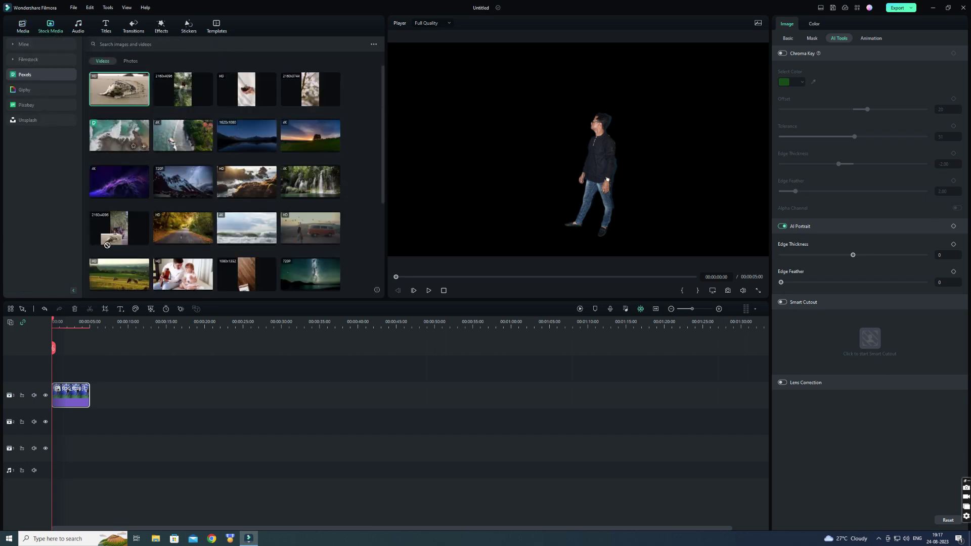
{"action": "left_click_drag", "start_coordinate": [119, 88], "coordinate": [61, 421]}
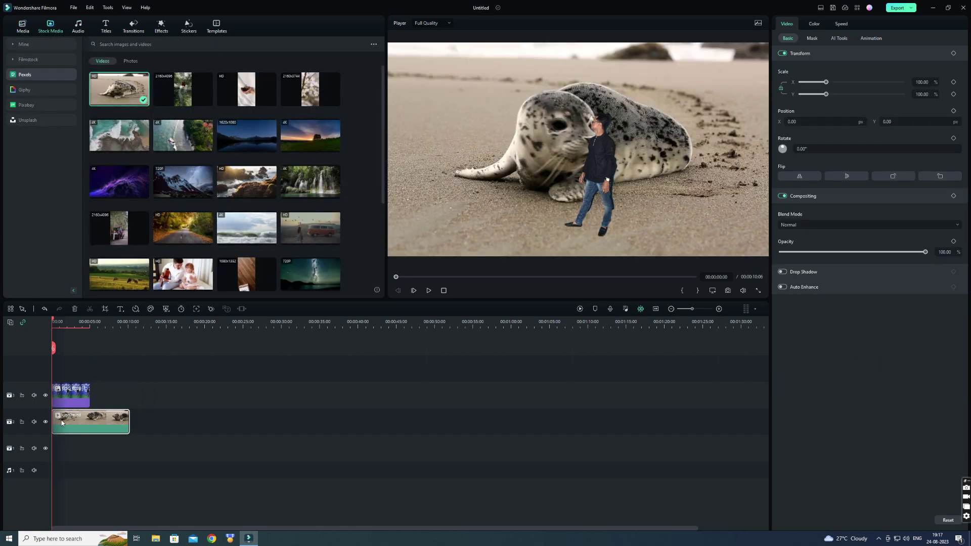
{"action": "left_click_drag", "start_coordinate": [581, 183], "coordinate": [702, 180]}
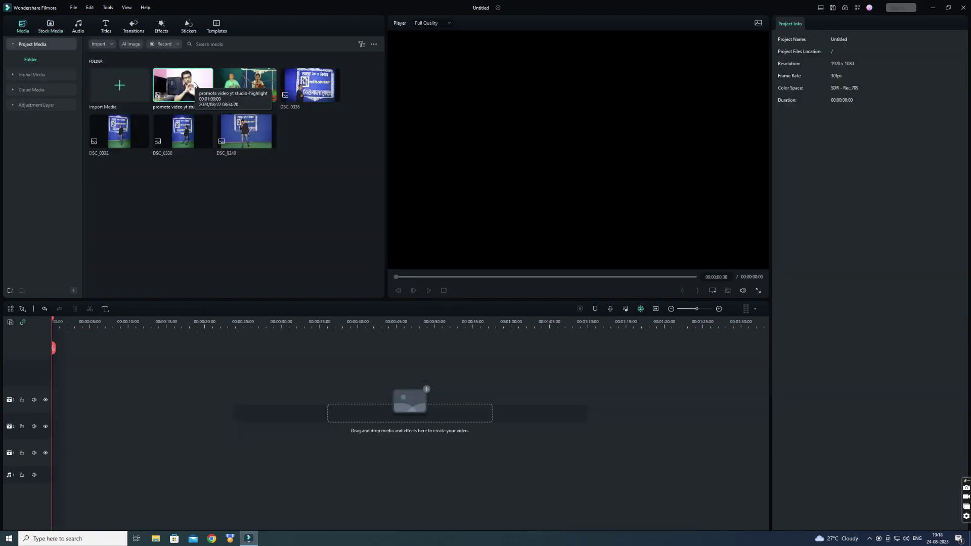
- Add the promote video yt studio-highlight clip to the empty timeline and enable both Chroma Key and AI Portrait on it
{"action": "left_click_drag", "start_coordinate": [195, 84], "coordinate": [59, 403]}
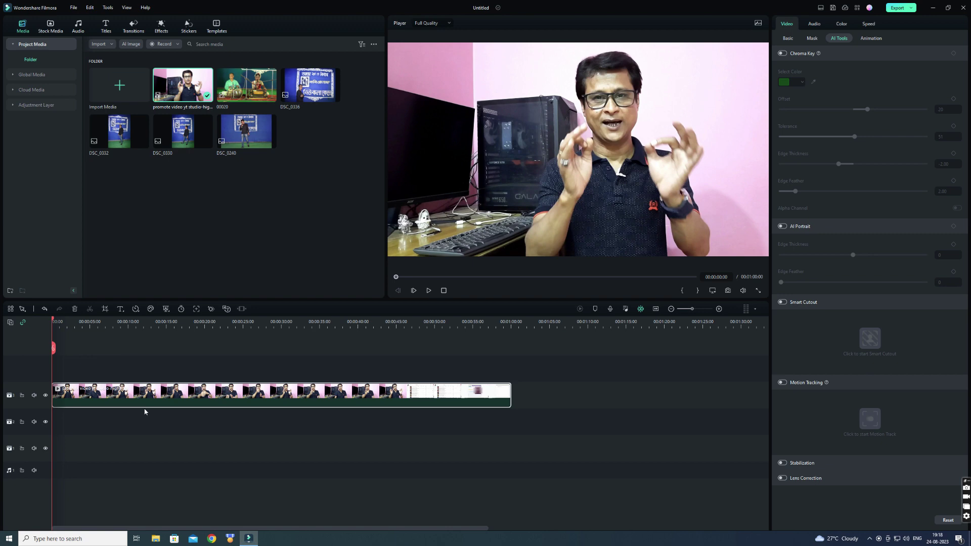
{"action": "left_click", "coordinate": [782, 53]}
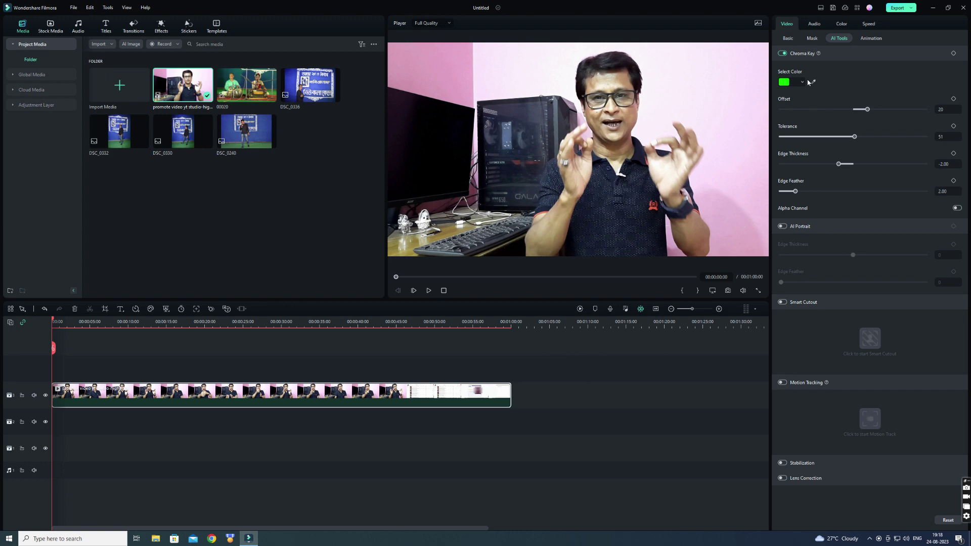
{"action": "left_click", "coordinate": [781, 226]}
- Split the presenter clip at 00:00:32:20 and delete the remainder
{"action": "left_click", "coordinate": [302, 324]}
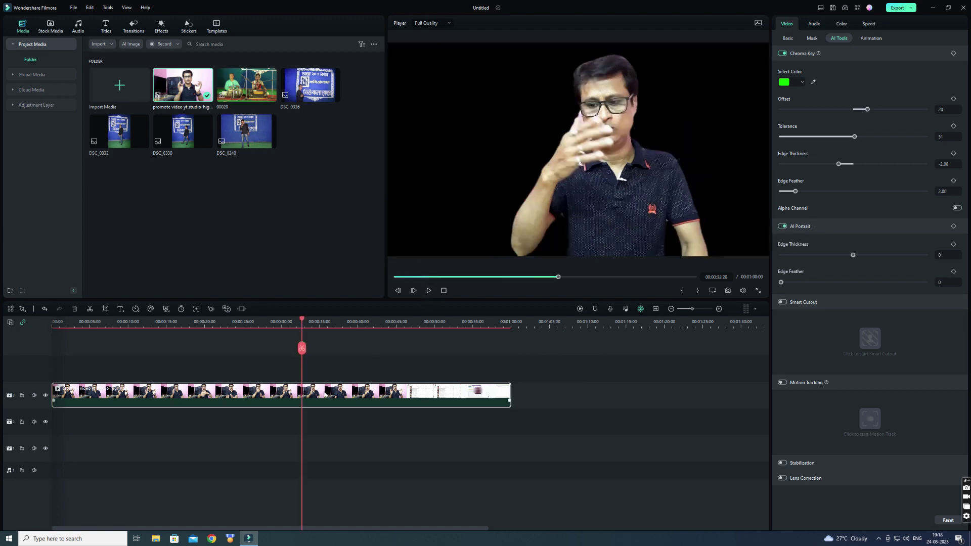
{"action": "left_click", "coordinate": [302, 348]}
{"action": "left_click", "coordinate": [328, 391]}
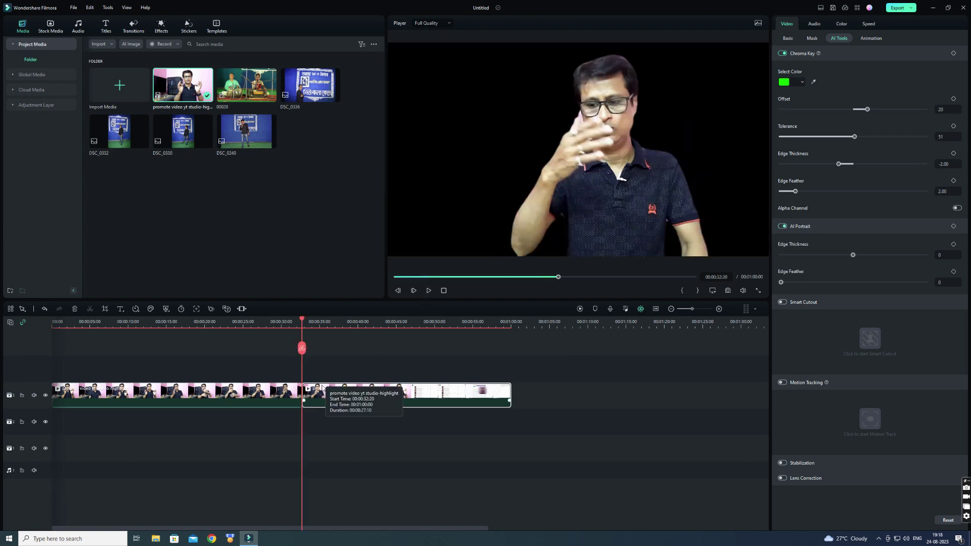
{"action": "key", "text": "Delete"}
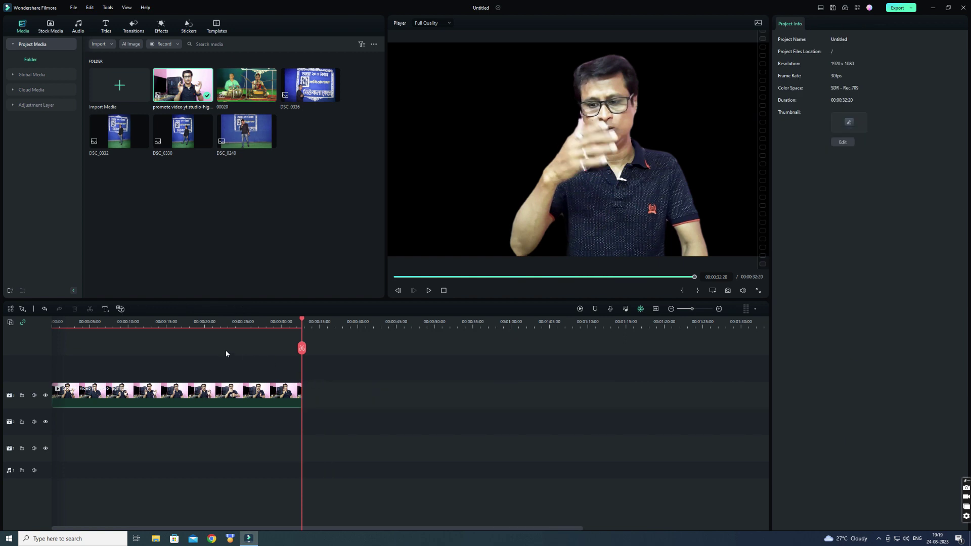
- Play back the cut-out presenter from 00:00:21:00 to check the background removal
{"action": "left_click", "coordinate": [213, 326]}
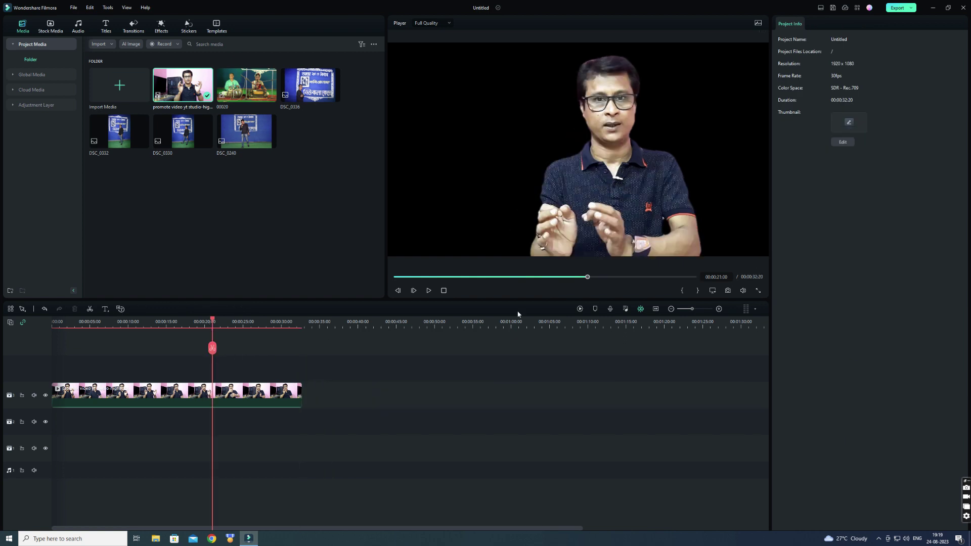
{"action": "left_click", "coordinate": [428, 291]}
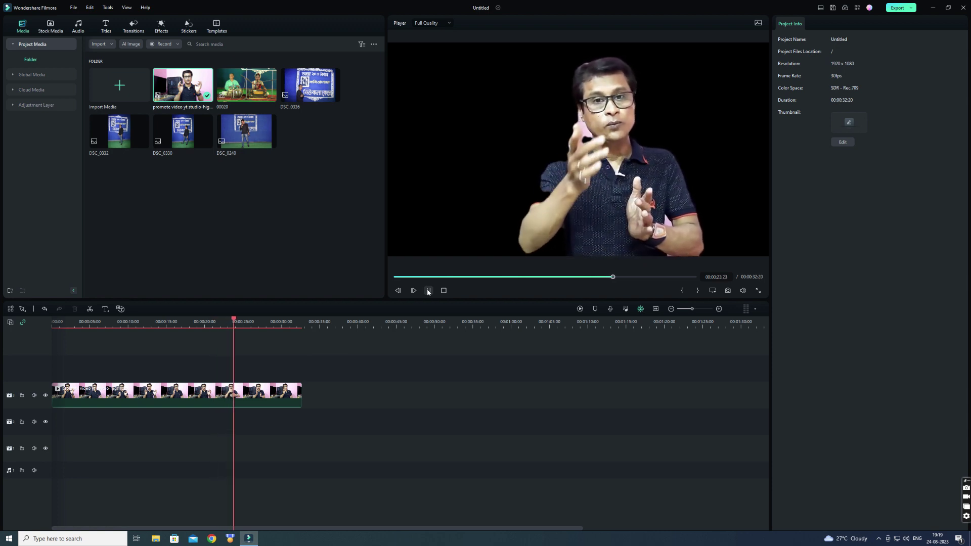
{"action": "left_click", "coordinate": [428, 291]}
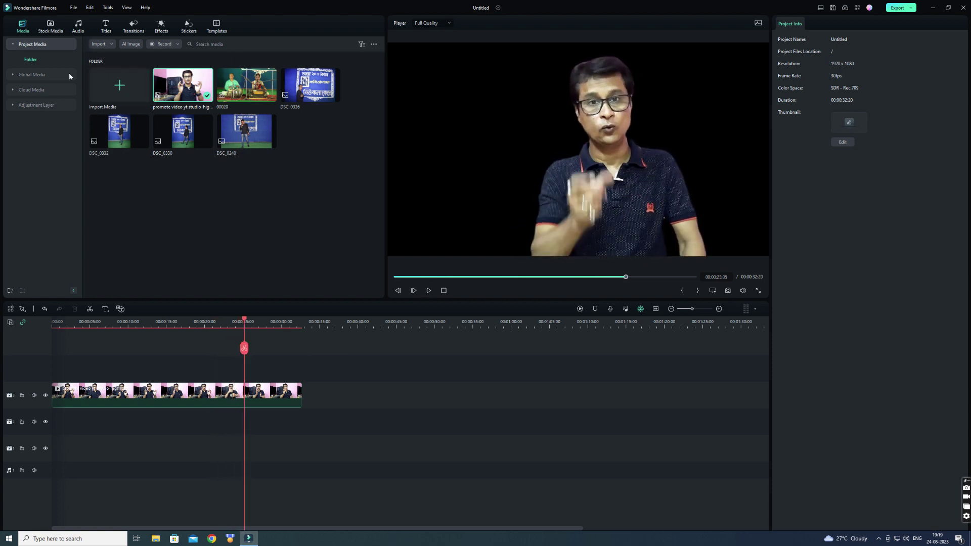
- Place the Pexels sunset field video beneath the presenter, trim the presenter clip to the same length, and play back the composite
{"action": "left_click", "coordinate": [50, 26]}
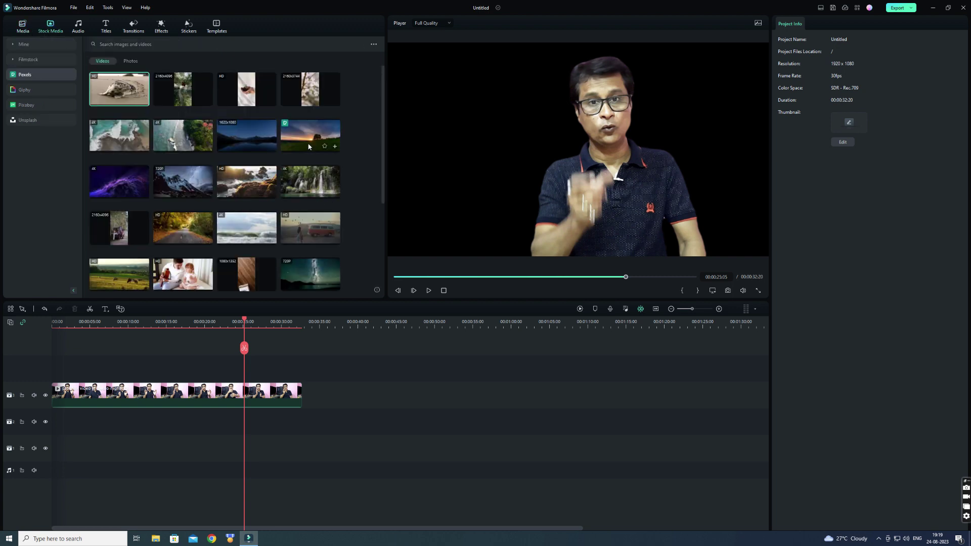
{"action": "left_click_drag", "start_coordinate": [310, 136], "coordinate": [116, 436]}
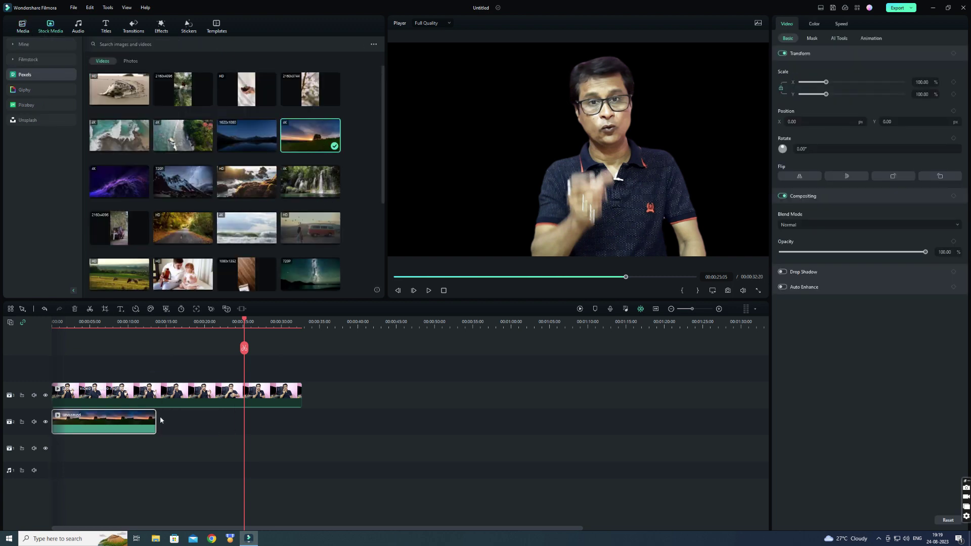
{"action": "left_click_drag", "start_coordinate": [301, 395], "coordinate": [156, 397]}
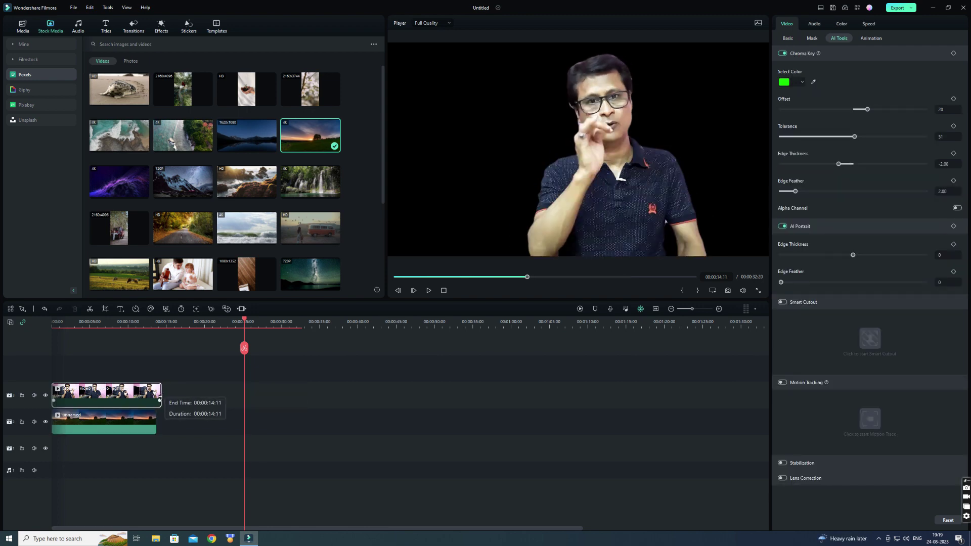
{"action": "key", "text": "space"}
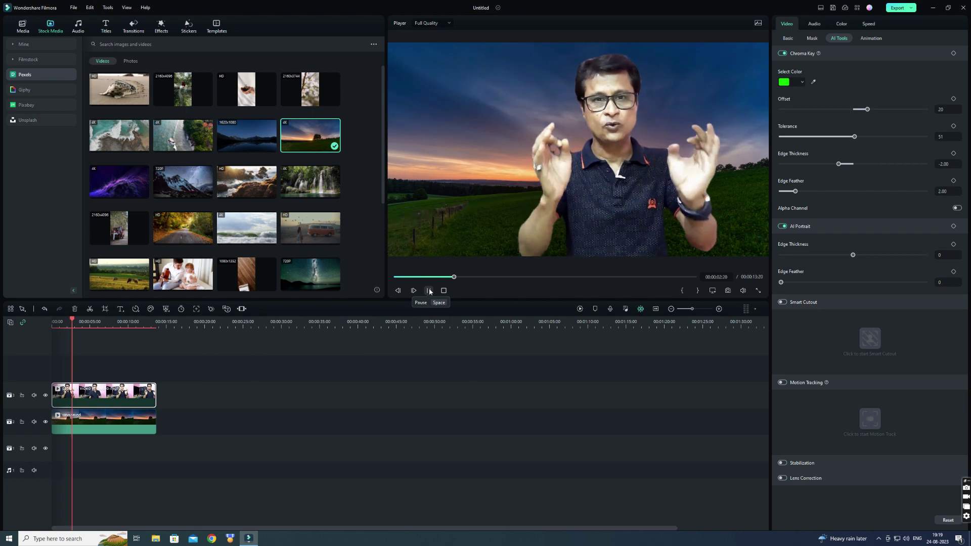
{"action": "left_click", "coordinate": [428, 290]}
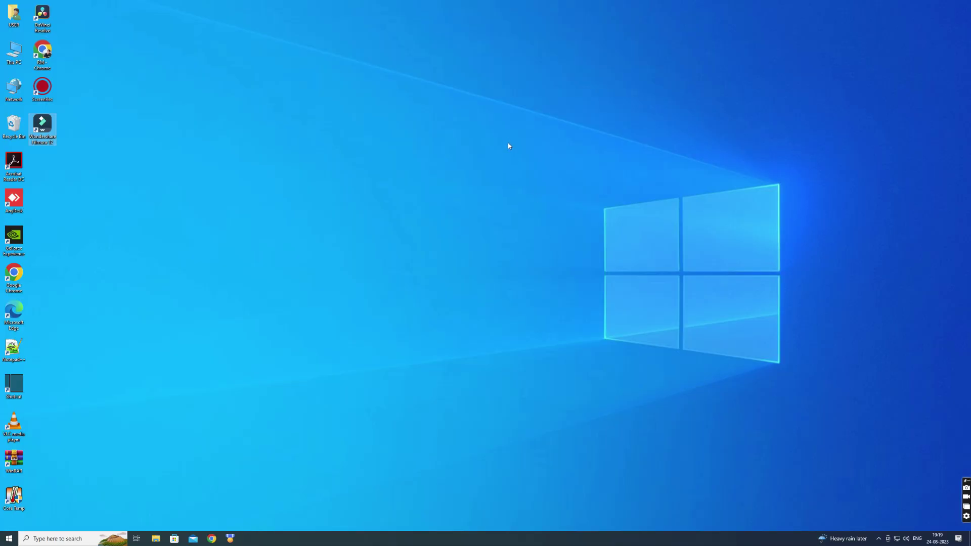
{"action": "right_click", "coordinate": [507, 142]}
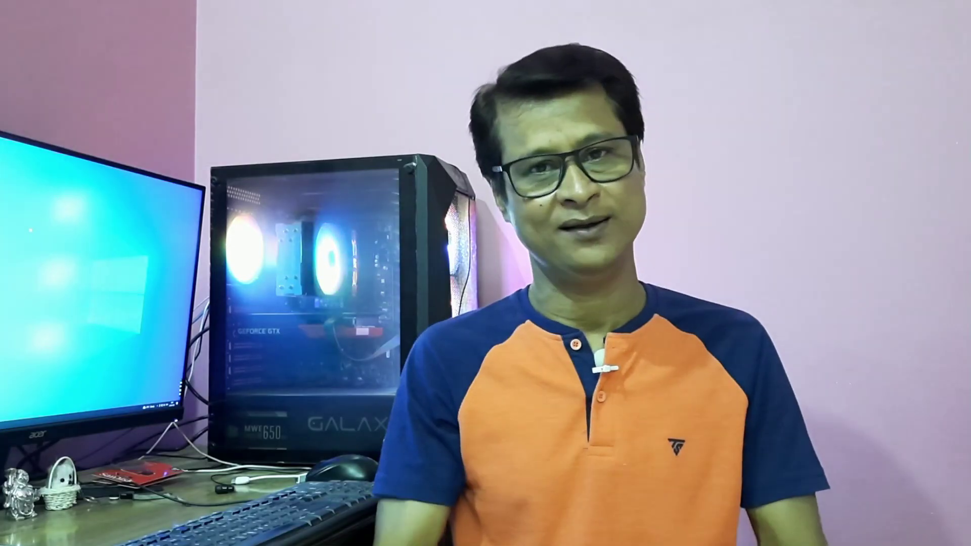